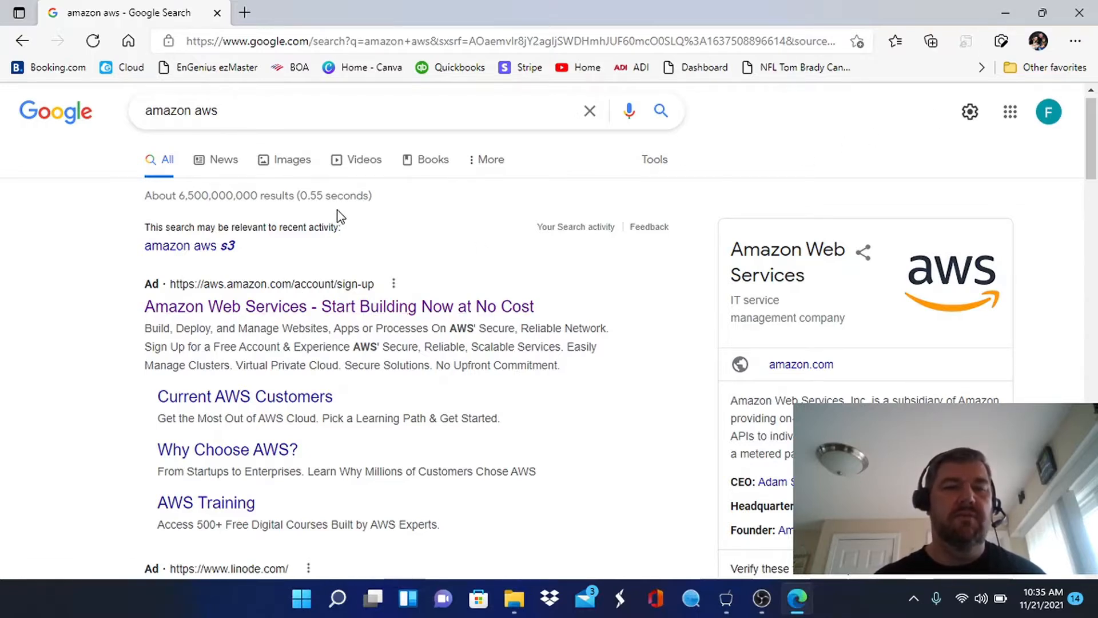
Step: Open the Amazon Web Services site from the search results, enter its Management Console and go to the S3 storage service
click(302, 312)
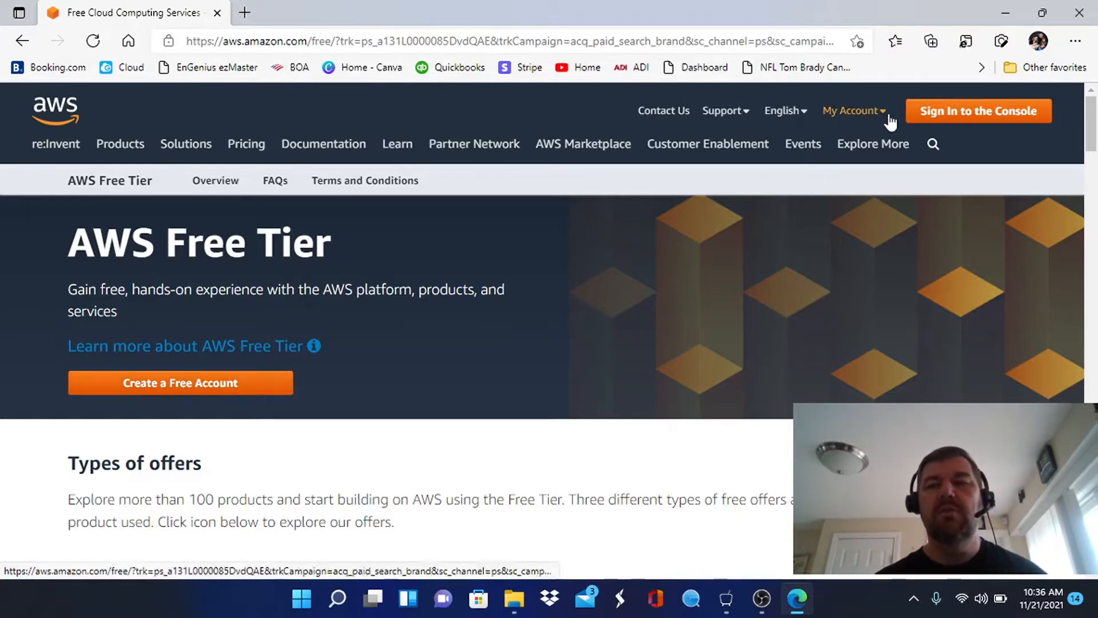
click(955, 113)
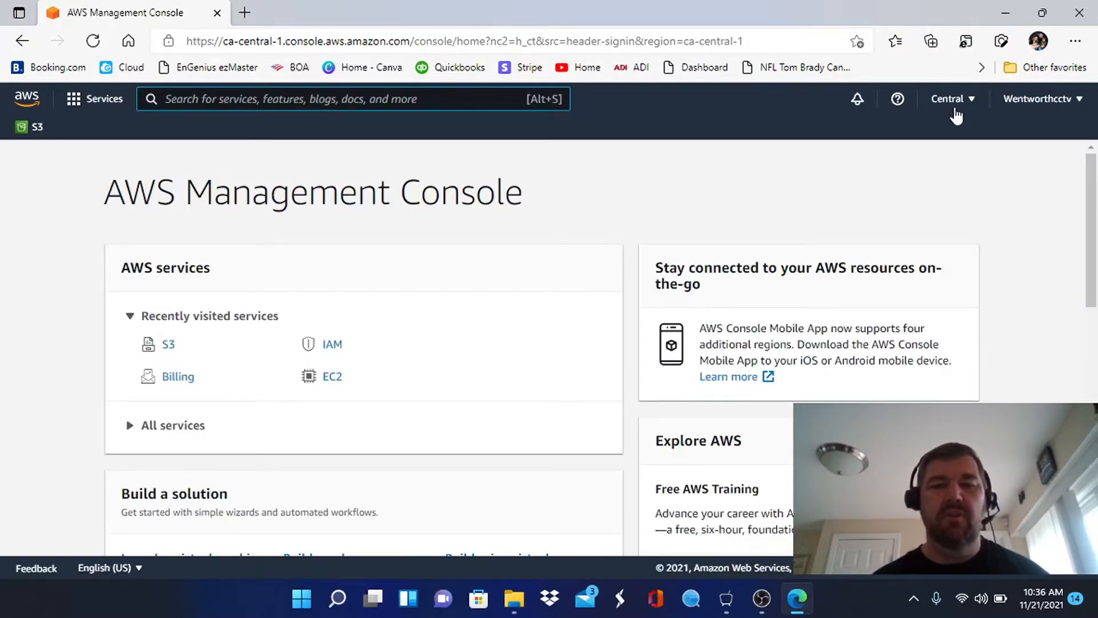
click(77, 103)
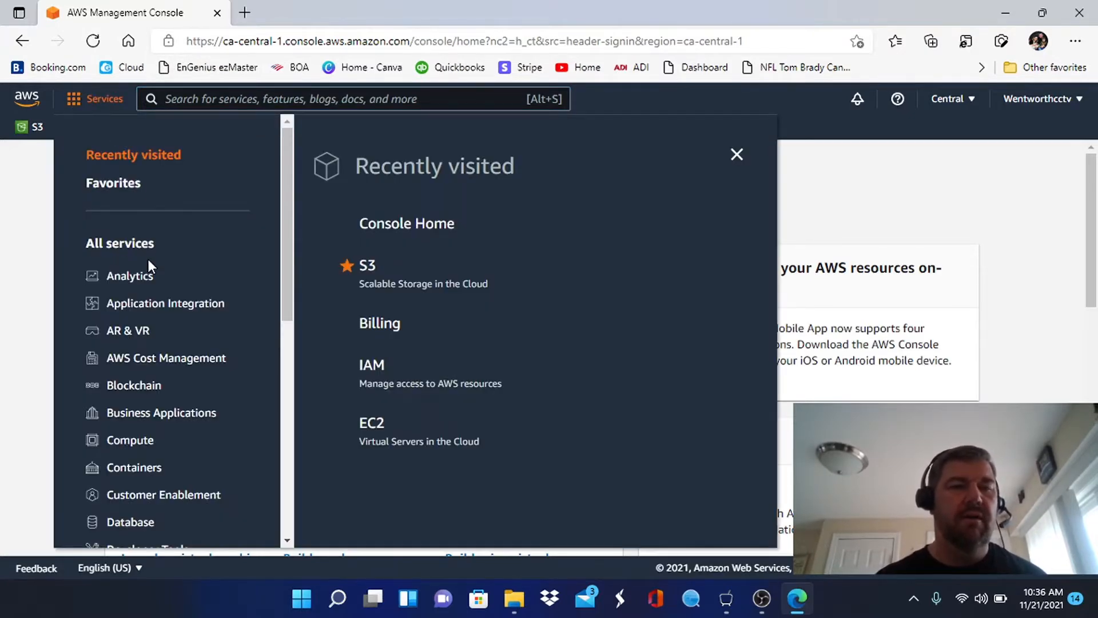
scroll(148, 263, down, 5)
scroll(150, 265, down, 3)
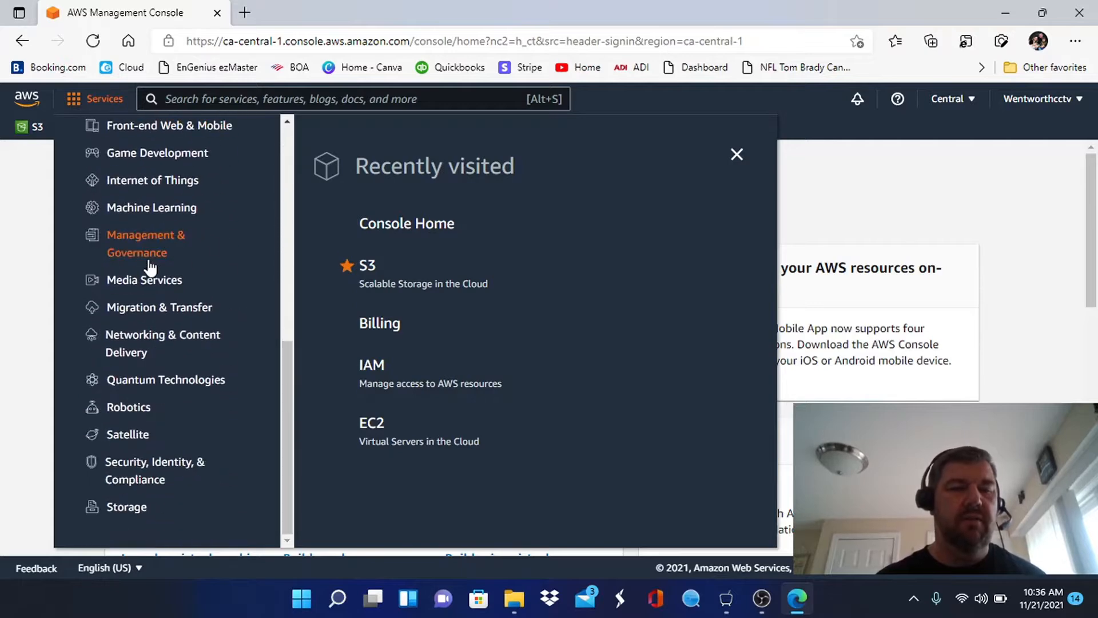
click(129, 508)
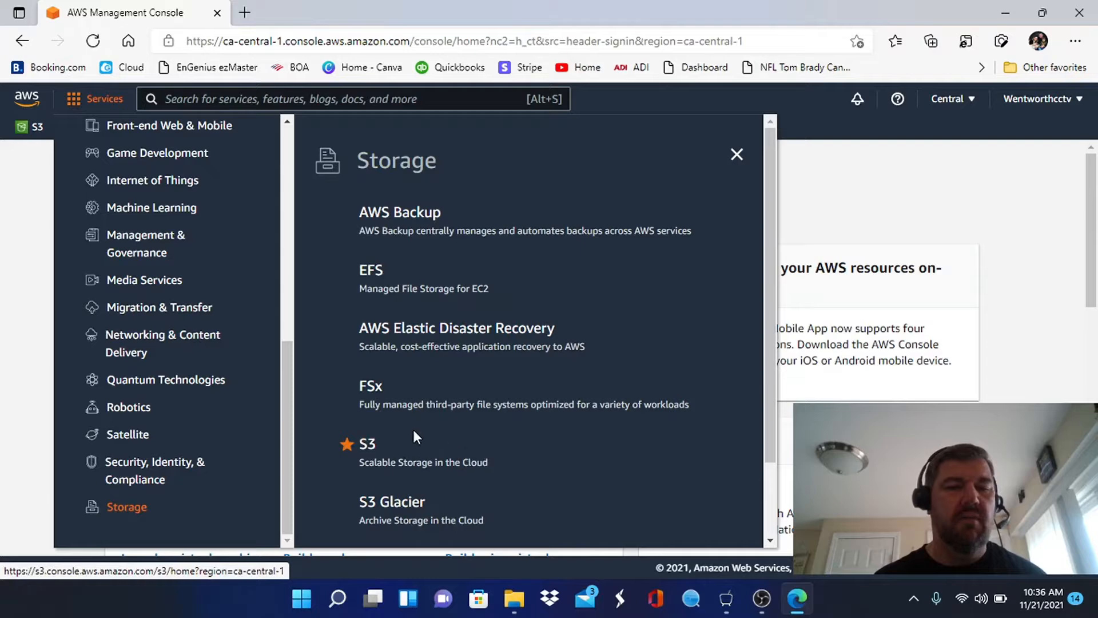
click(421, 469)
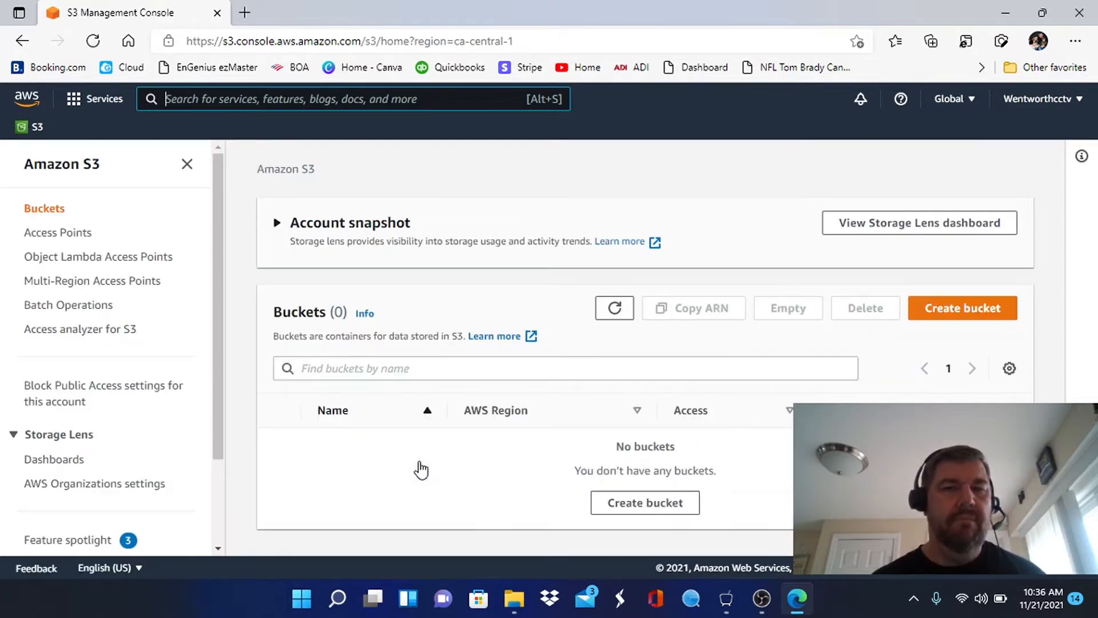
Step: Start creating a new S3 bucket and name it youtubetutorial
click(965, 303)
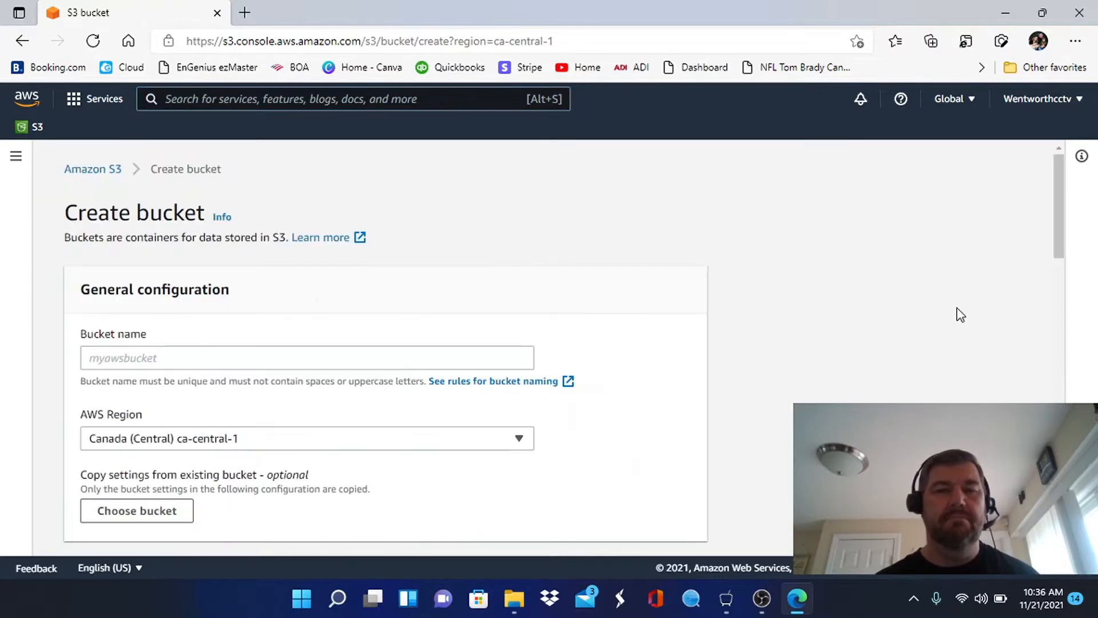
scroll(431, 321, down, 1)
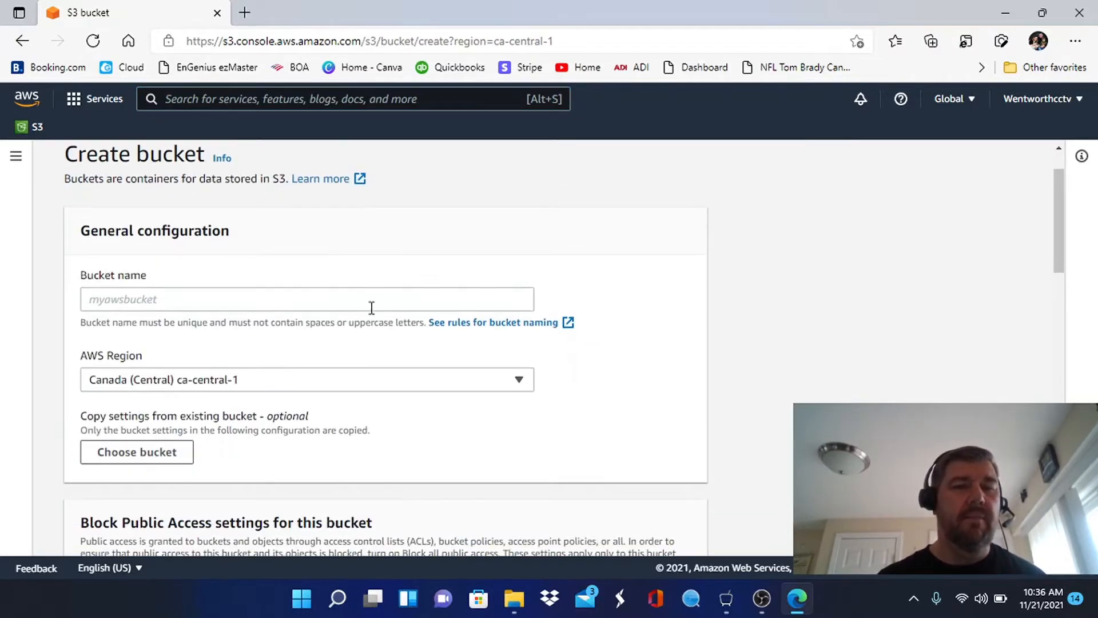
click(261, 298)
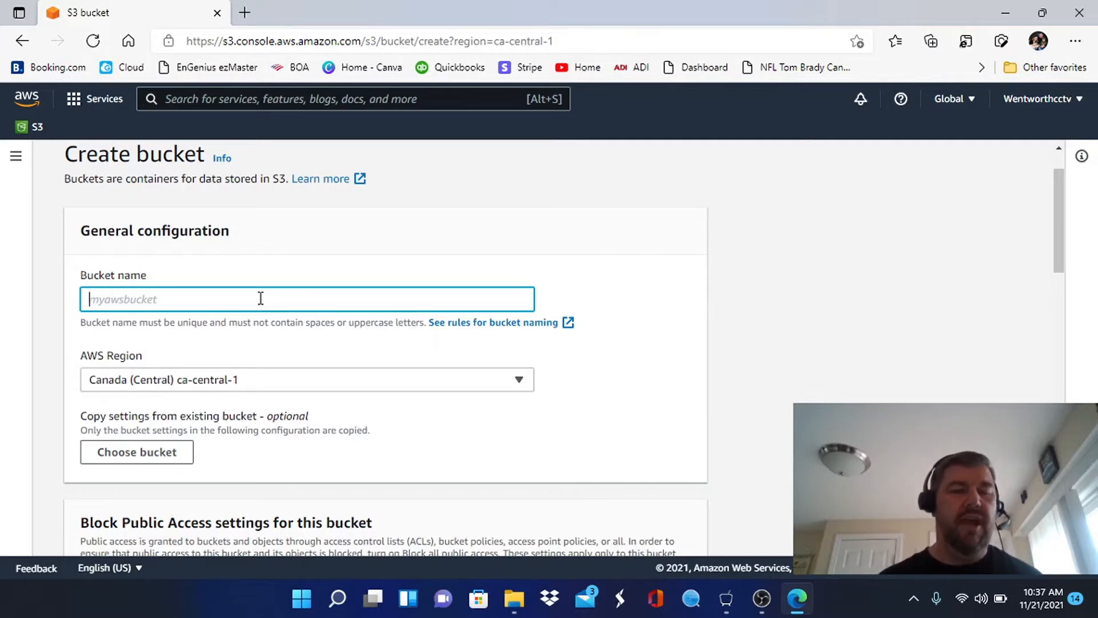
text(you)
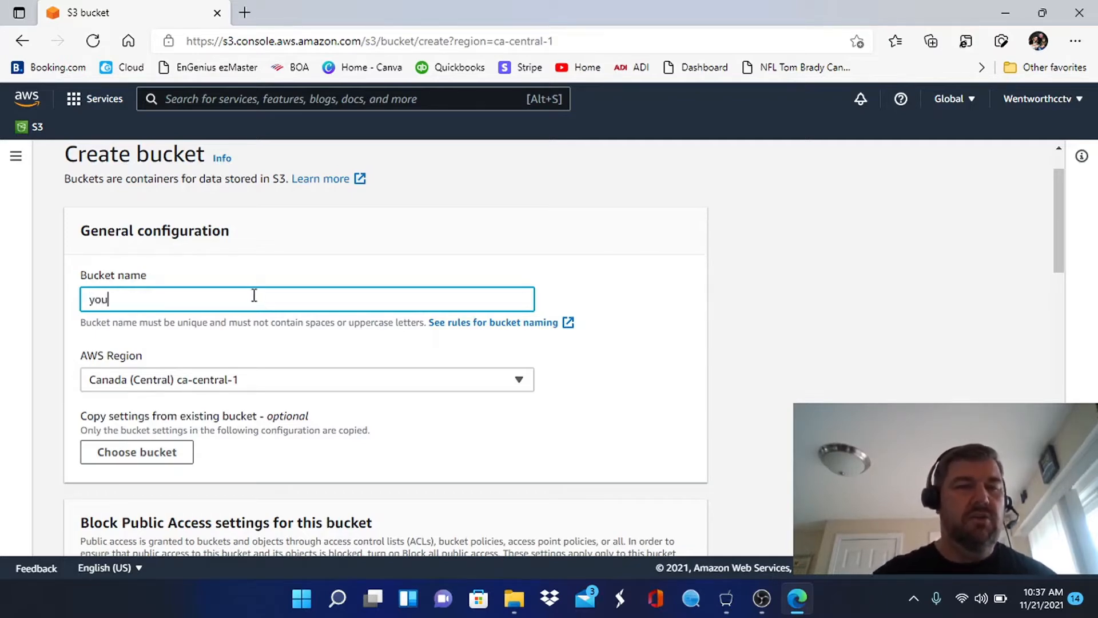
text(tubetut)
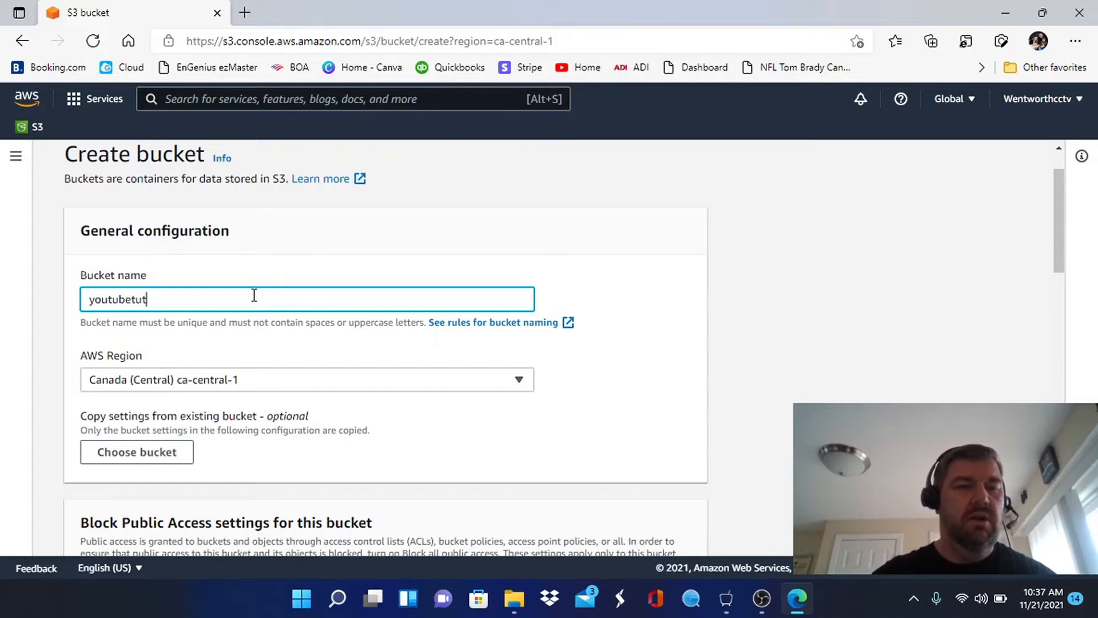
text(orial)
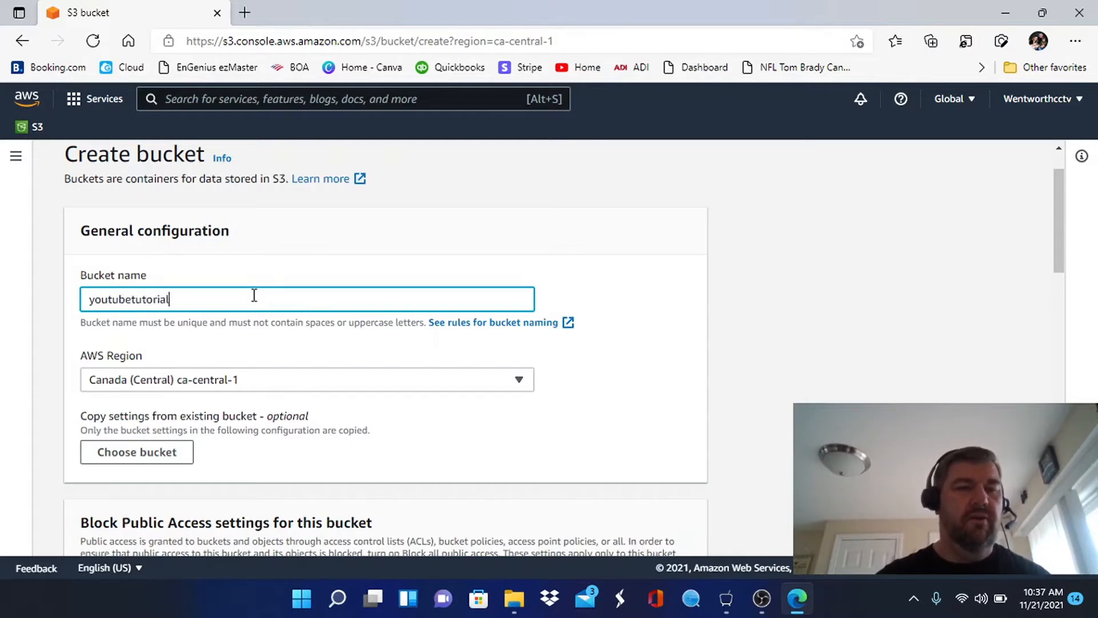
Step: Set the new bucket's AWS Region to US East (Ohio) us-east-2
scroll(221, 352, down, 1)
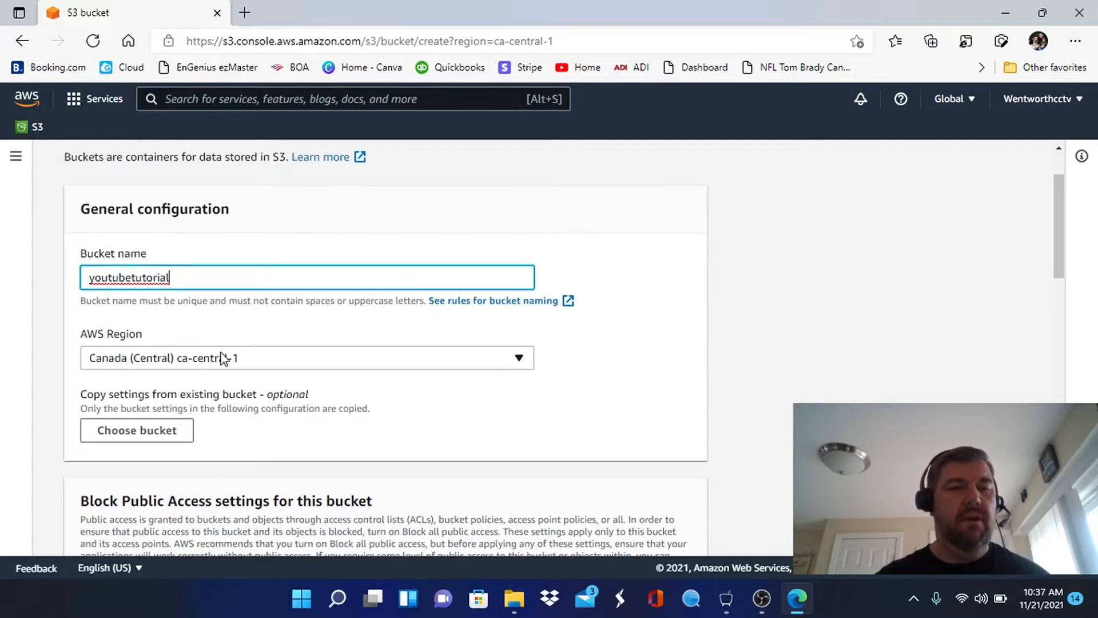
click(230, 360)
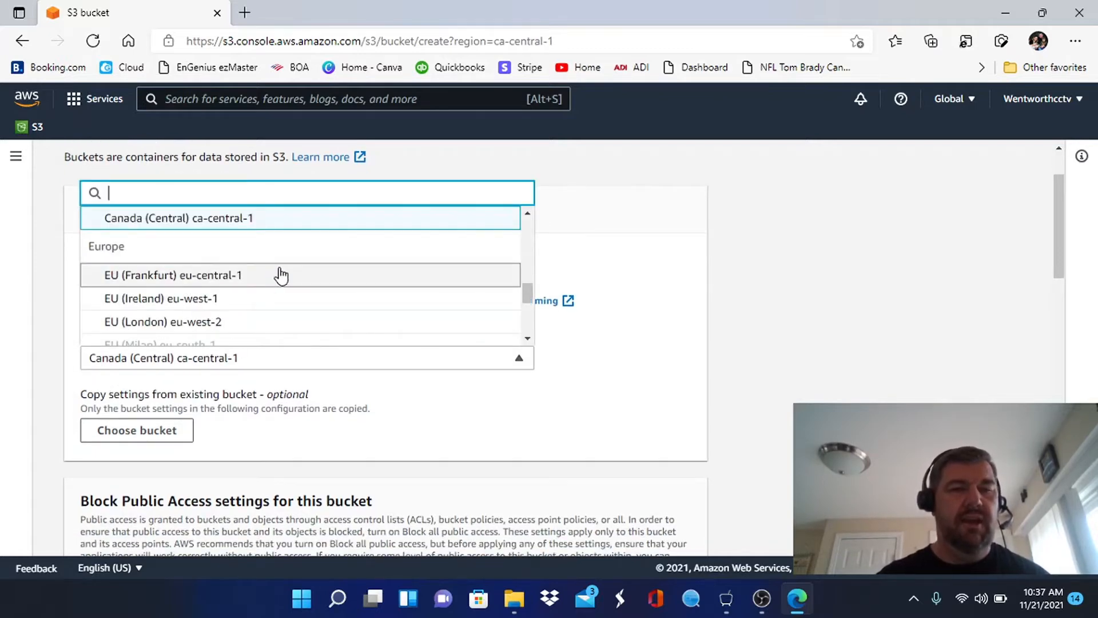
scroll(279, 276, up, 8)
scroll(280, 276, up, 1)
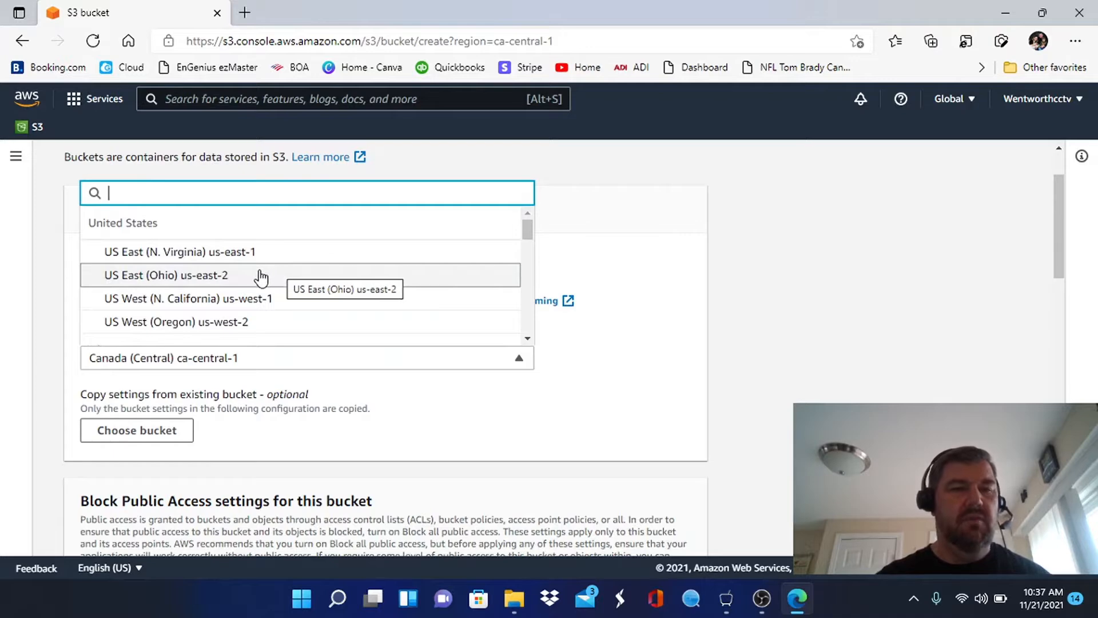
click(261, 277)
Step: Turn off Block all public access for the bucket and acknowledge that its objects might become public
scroll(343, 358, down, 1)
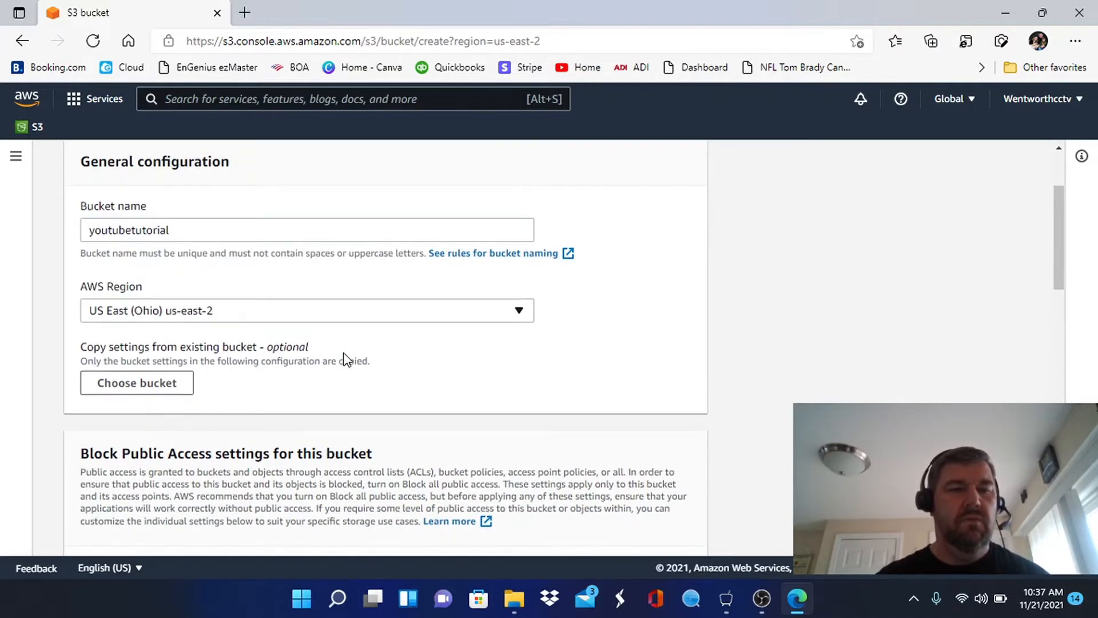
scroll(346, 360, down, 1)
scroll(346, 360, up, 3)
scroll(346, 359, down, 4)
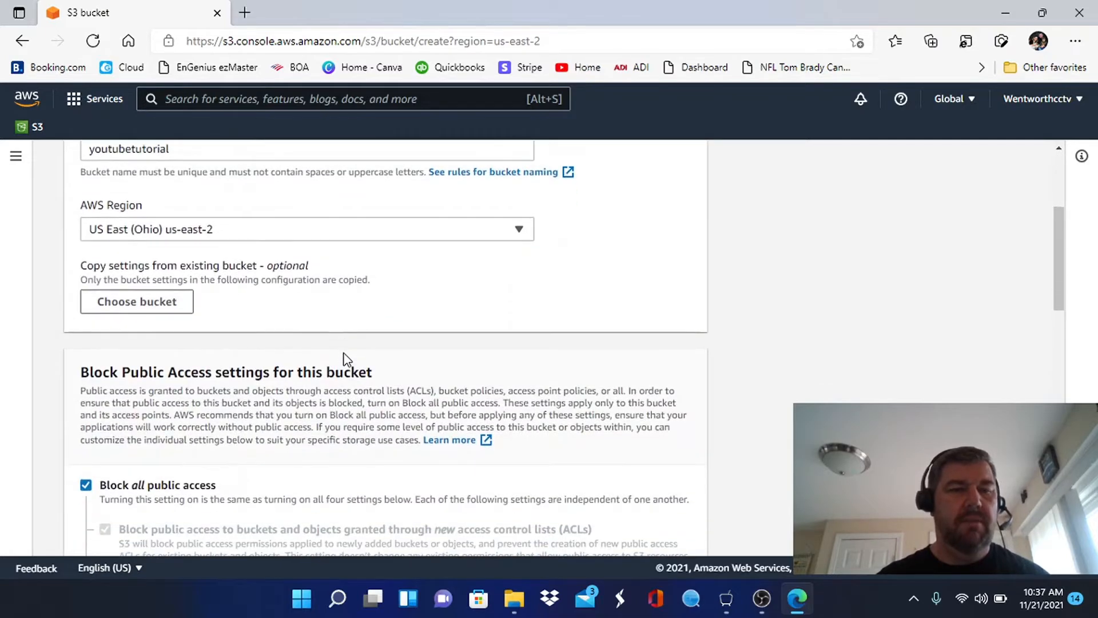
scroll(345, 359, down, 2)
scroll(346, 359, down, 2)
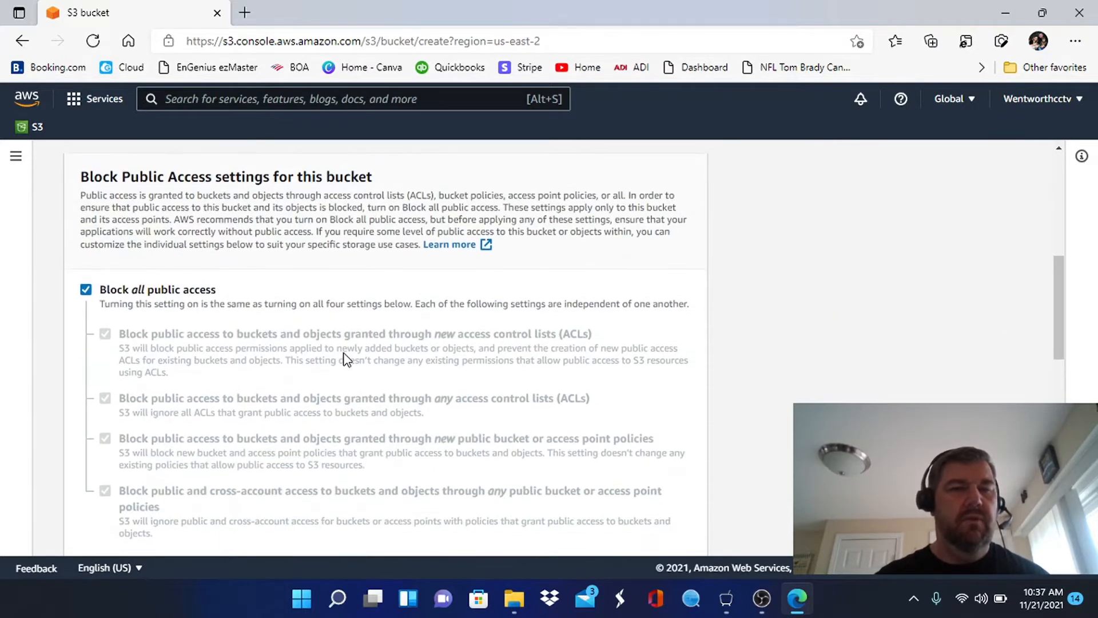
click(86, 290)
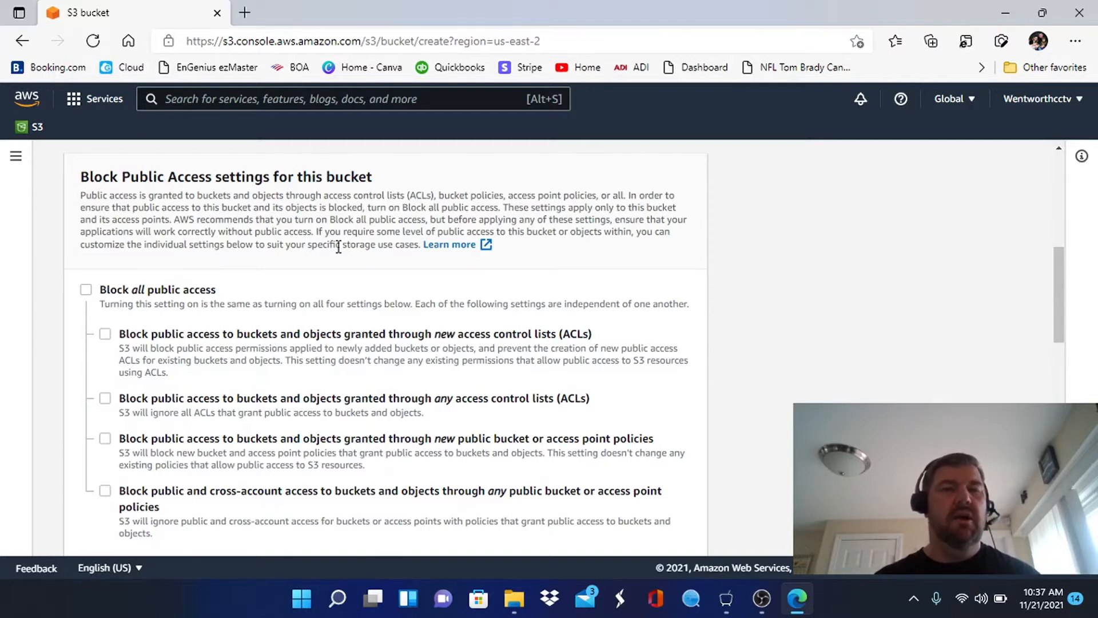
scroll(339, 247, down, 2)
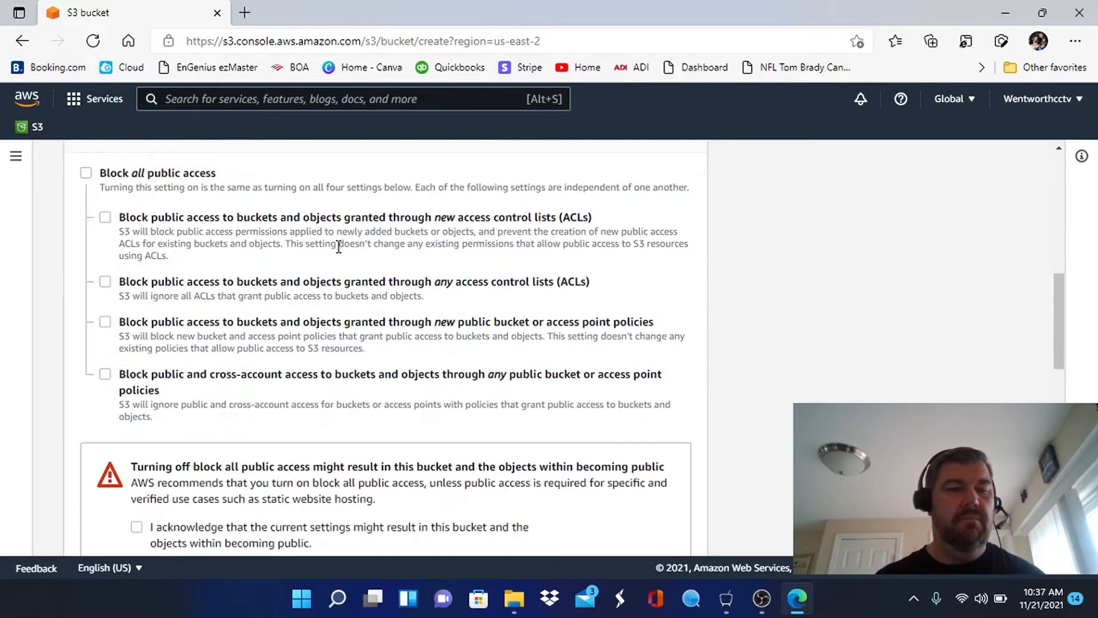
scroll(338, 247, down, 2)
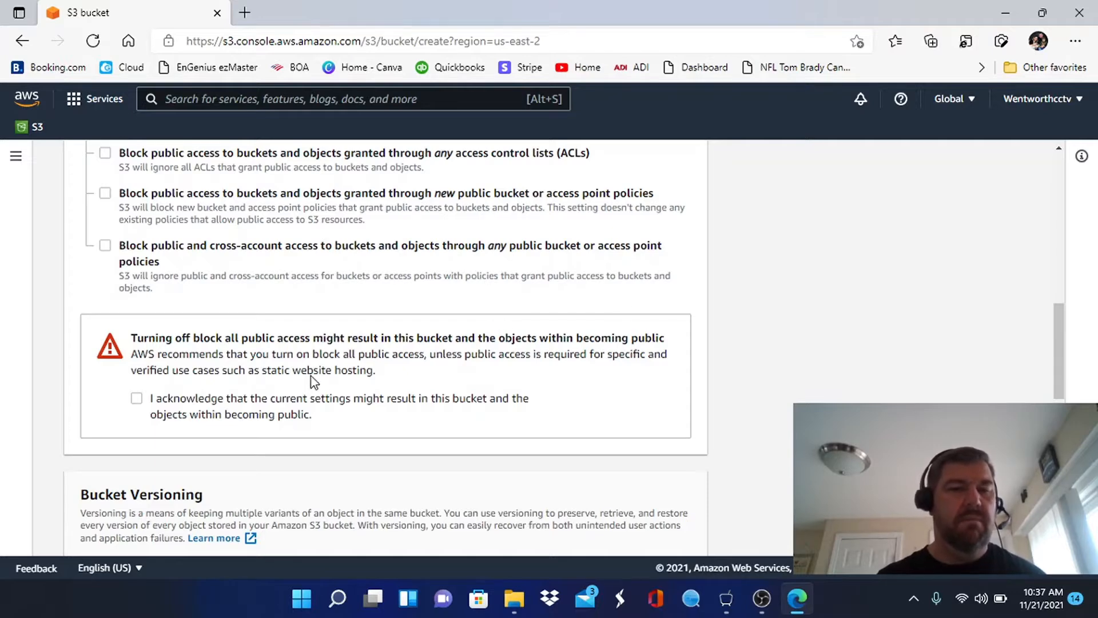
click(137, 398)
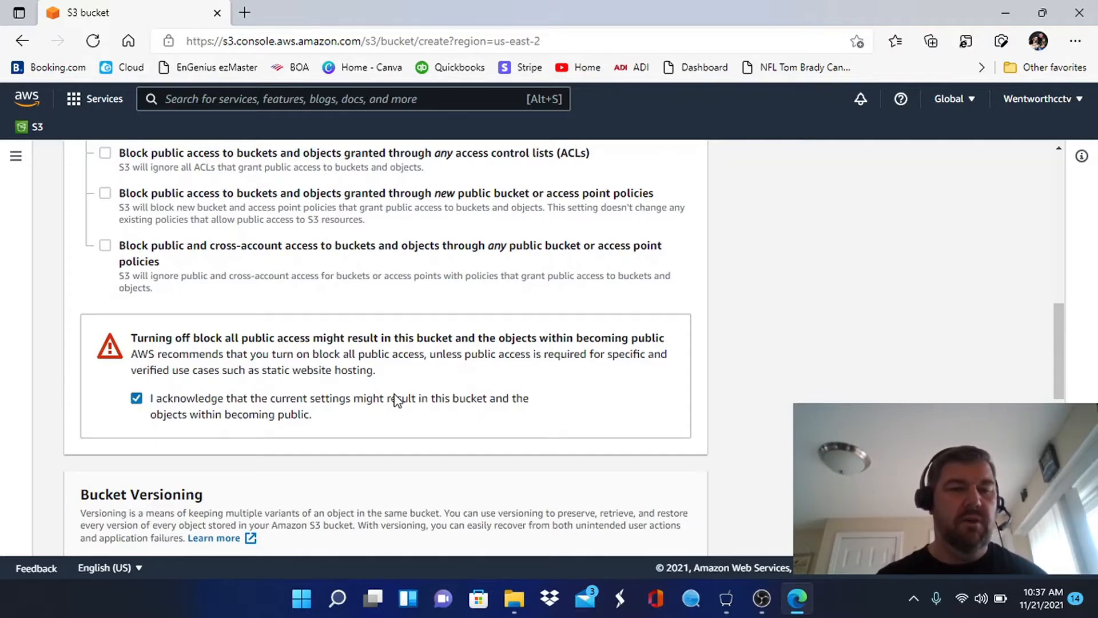
Step: Create the bucket, keeping the default versioning, tag, encryption and advanced settings
scroll(398, 401, down, 10)
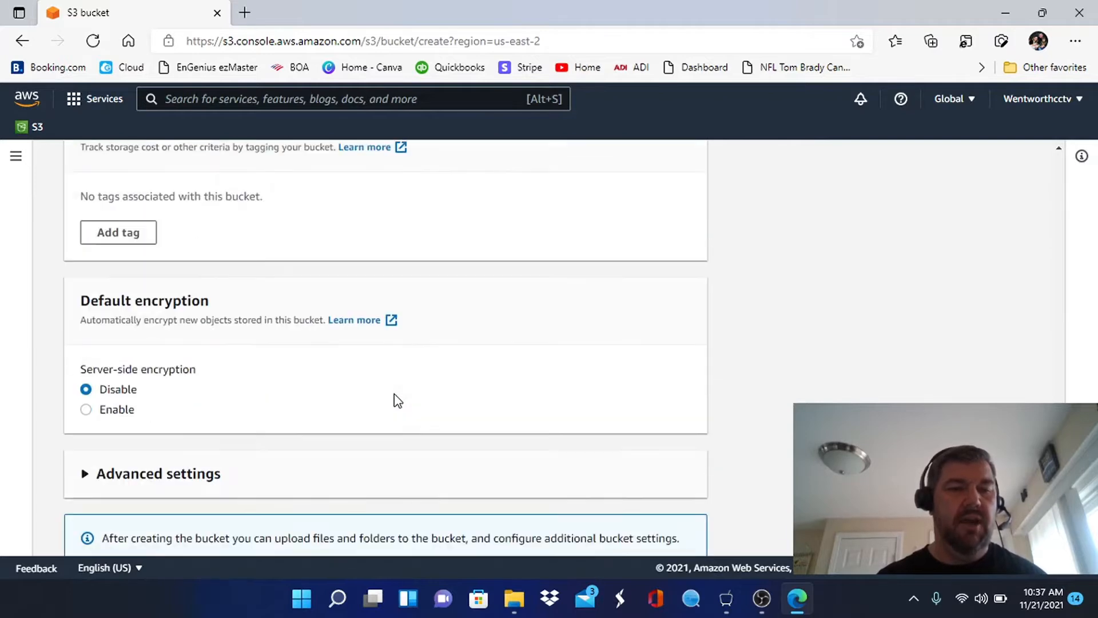
scroll(397, 401, down, 1)
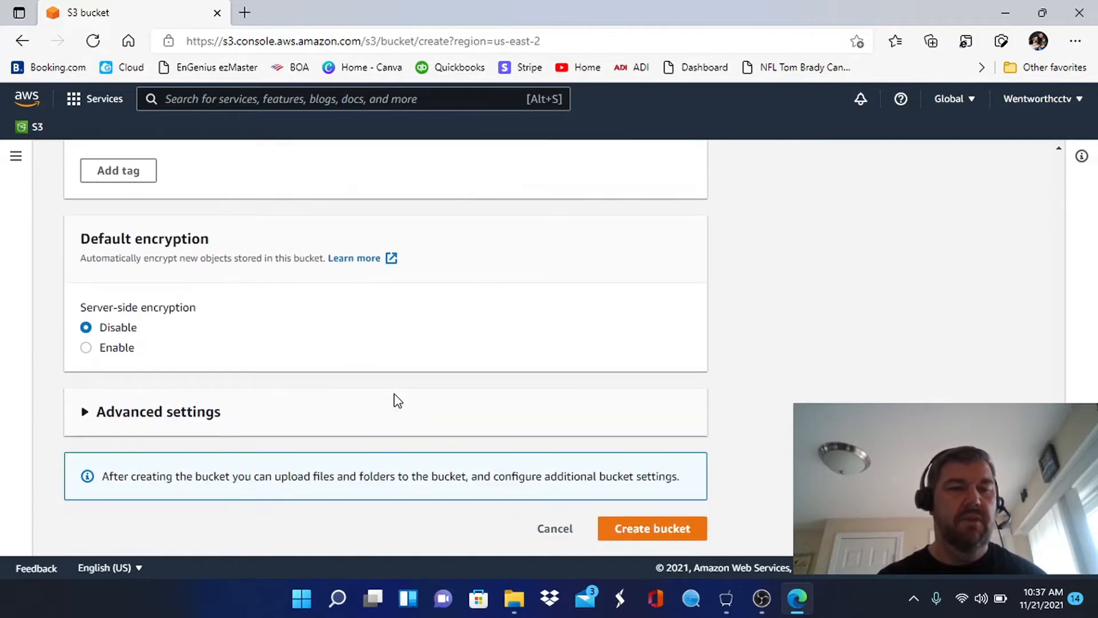
click(634, 527)
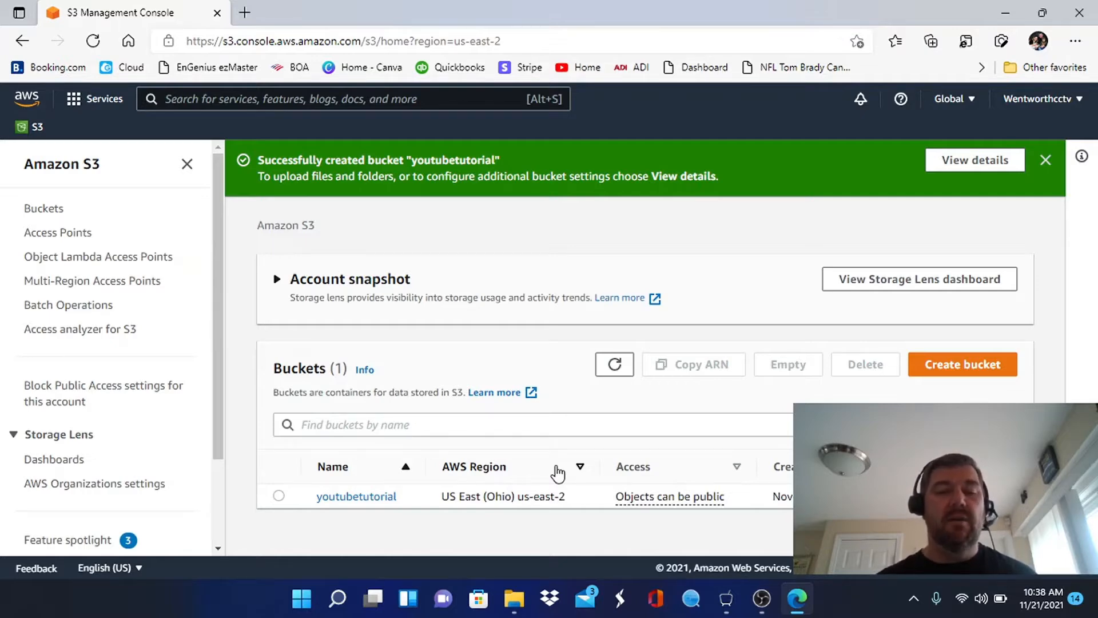
Step: Switch to File Explorer, play the camera video in the DownLoad folder, and close the player and minimize the folder window
click(517, 606)
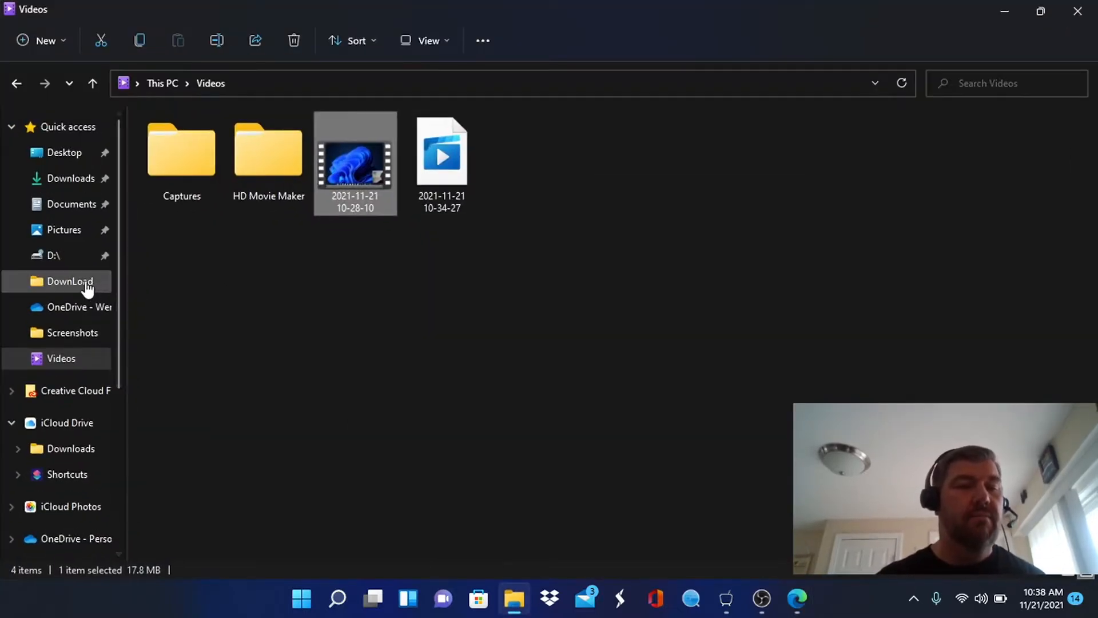
click(87, 286)
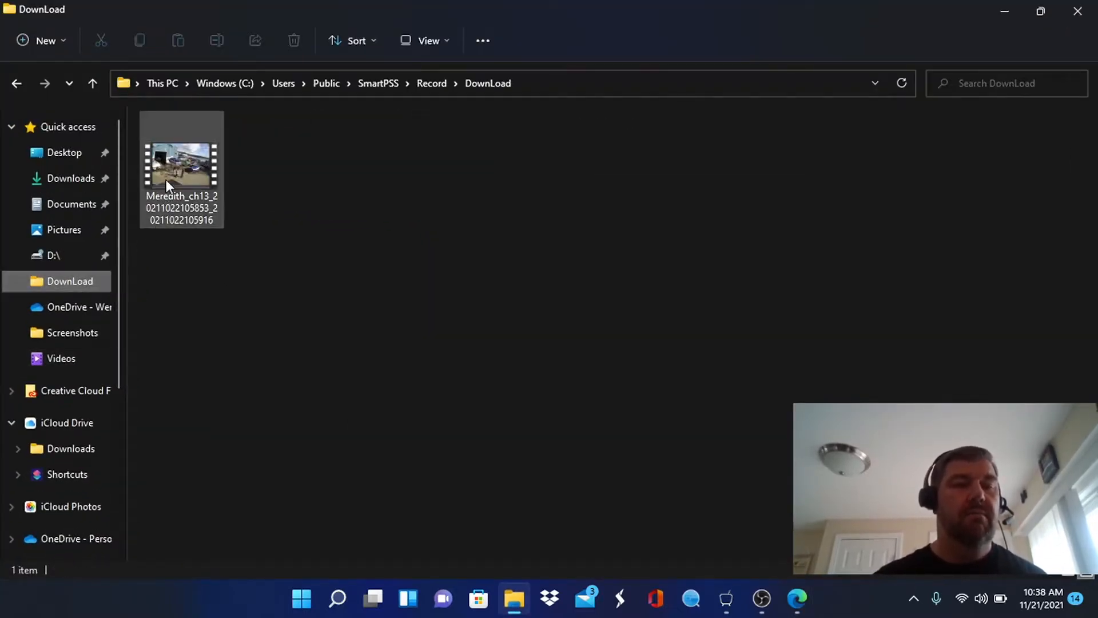
double_click(166, 180)
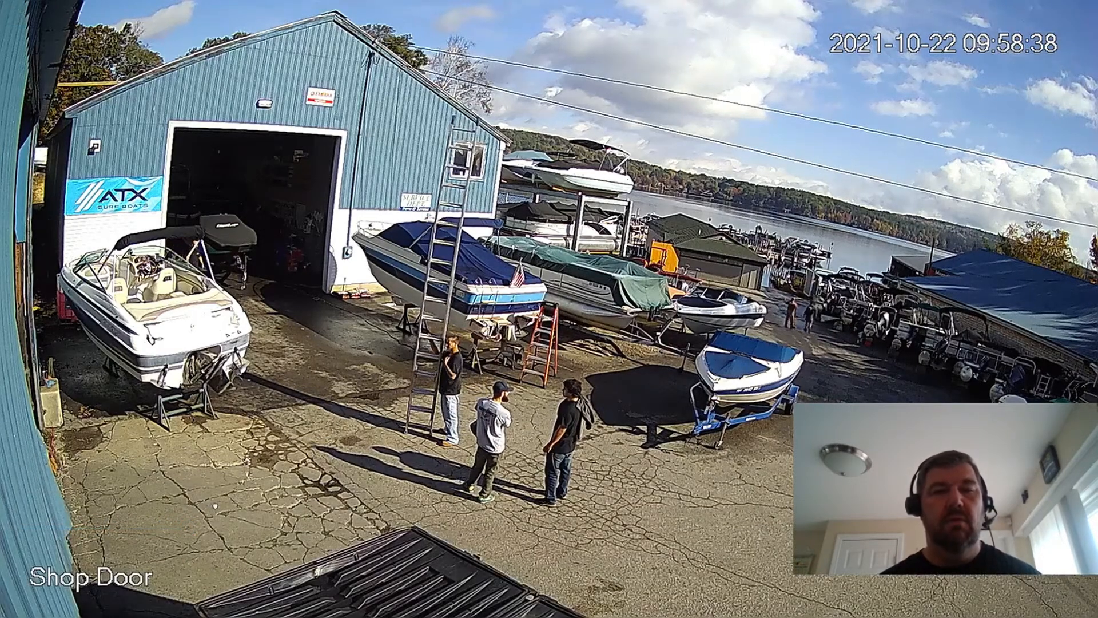
key(Escape)
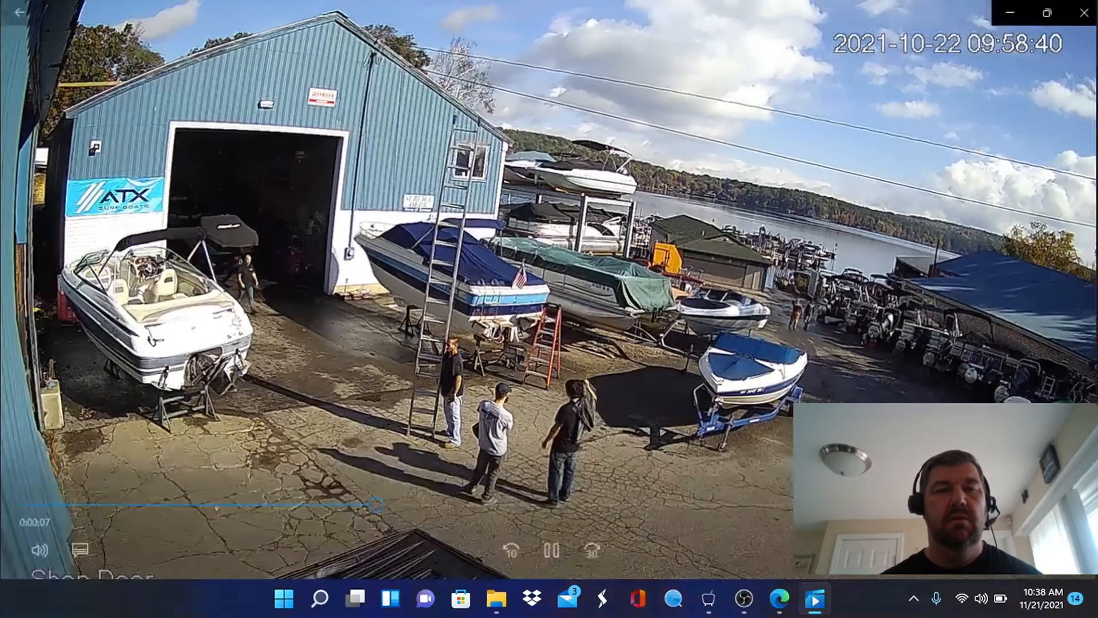
click(1076, 9)
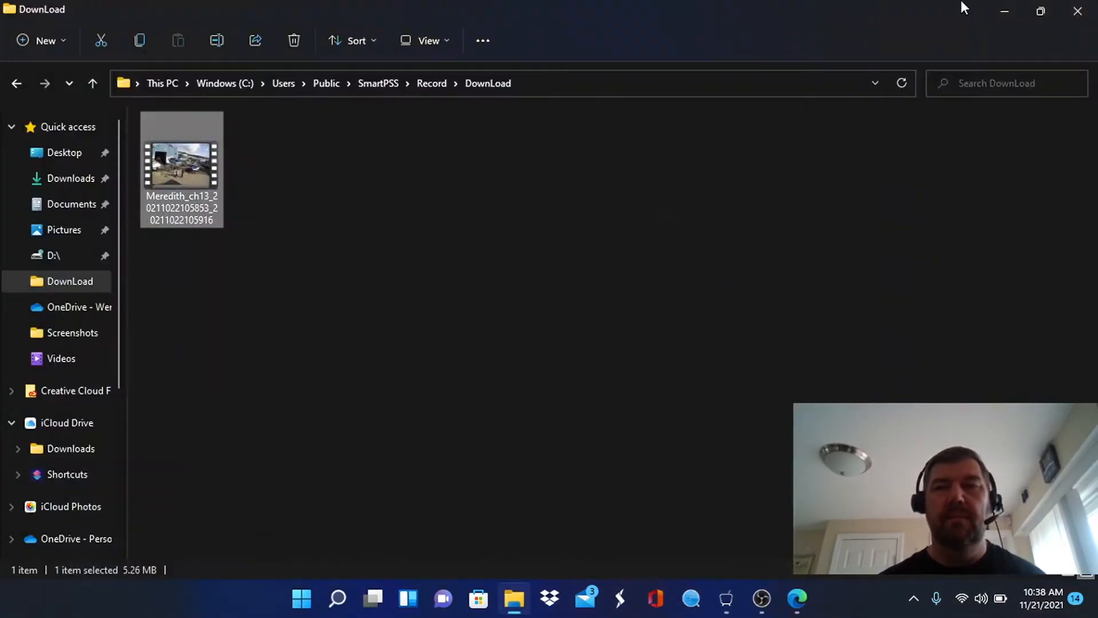
click(1005, 14)
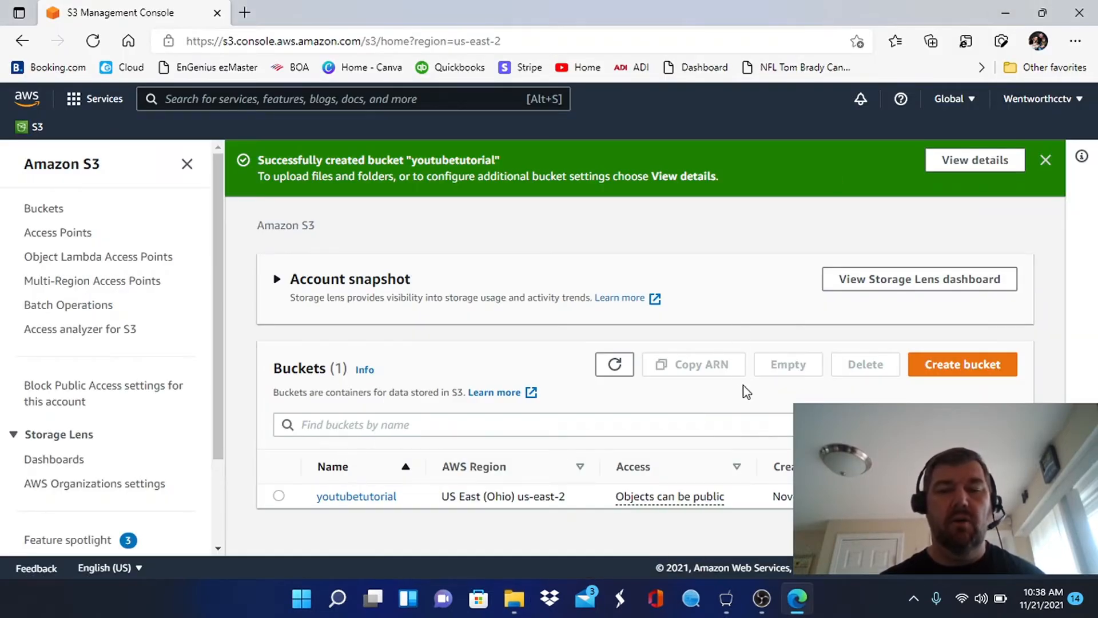
Step: Open the youtubetutorial bucket and start an upload to it
click(787, 600)
click(790, 602)
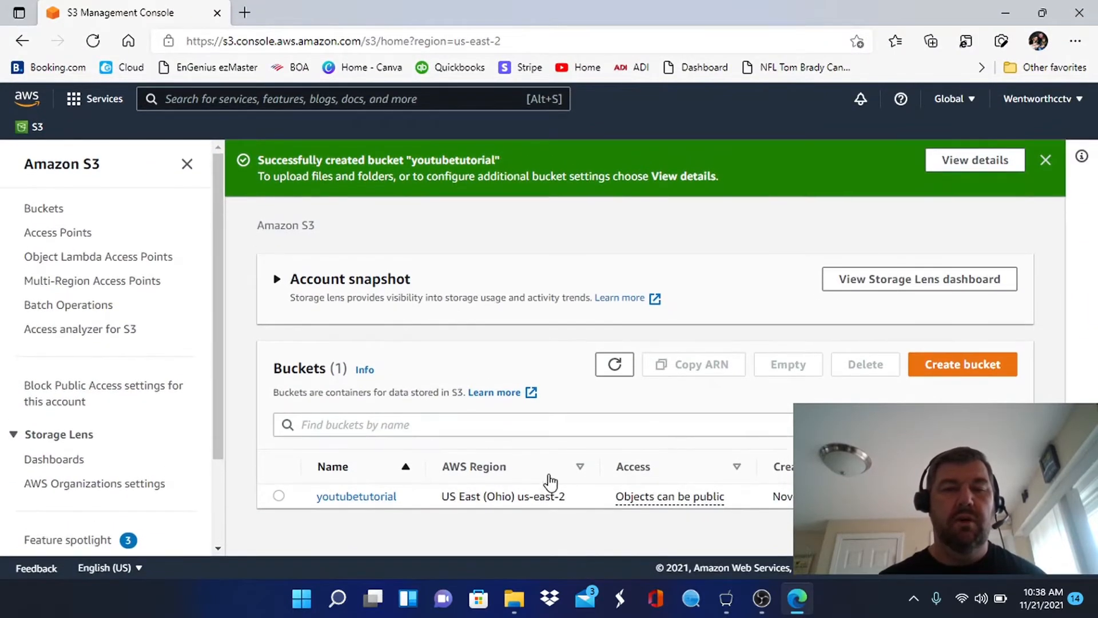
click(366, 503)
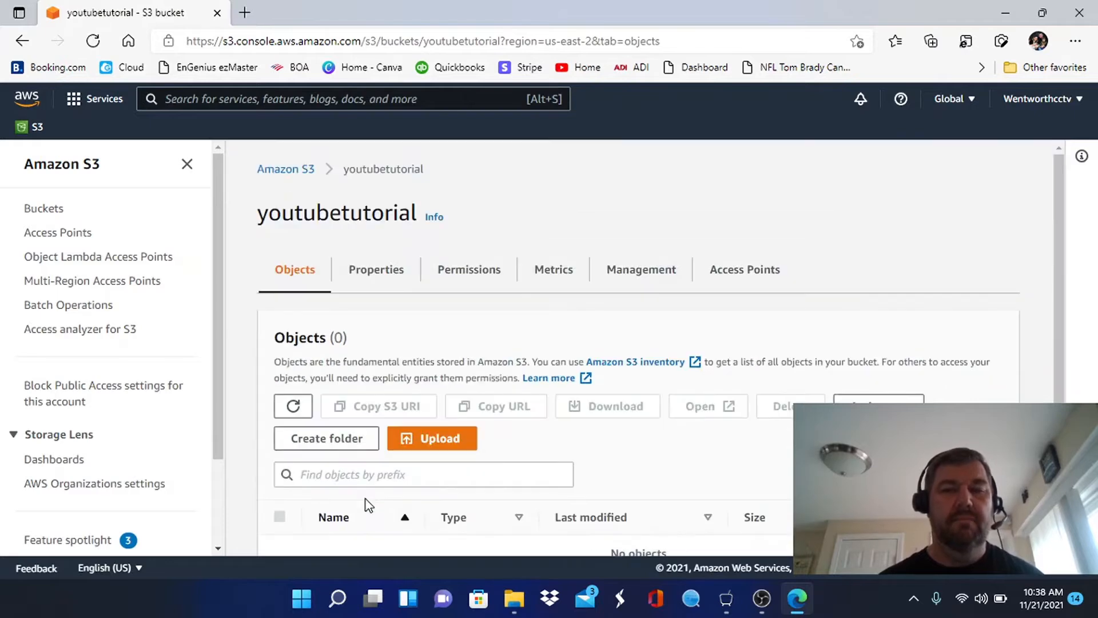
scroll(641, 462, down, 2)
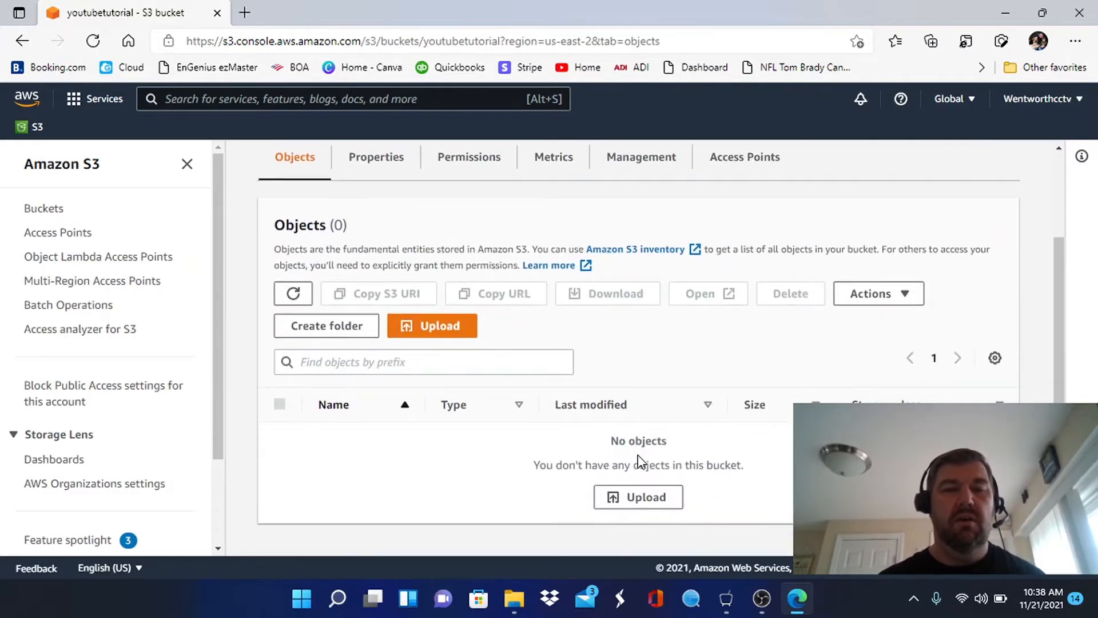
click(440, 331)
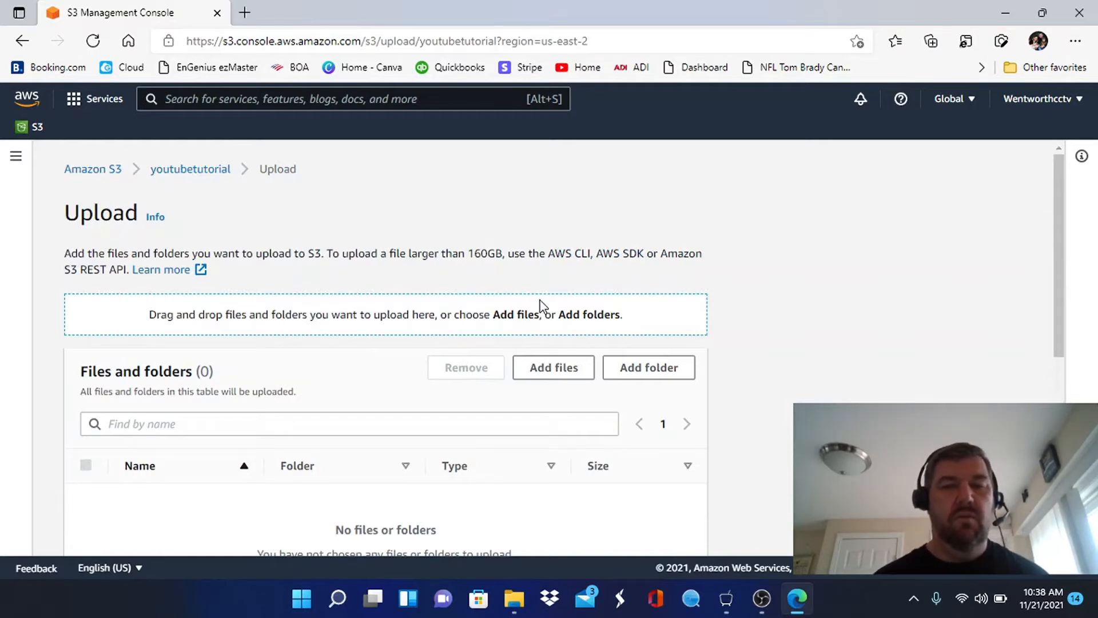
Step: Add today's camera MP4 clip from the Downloads folder to the upload
click(556, 371)
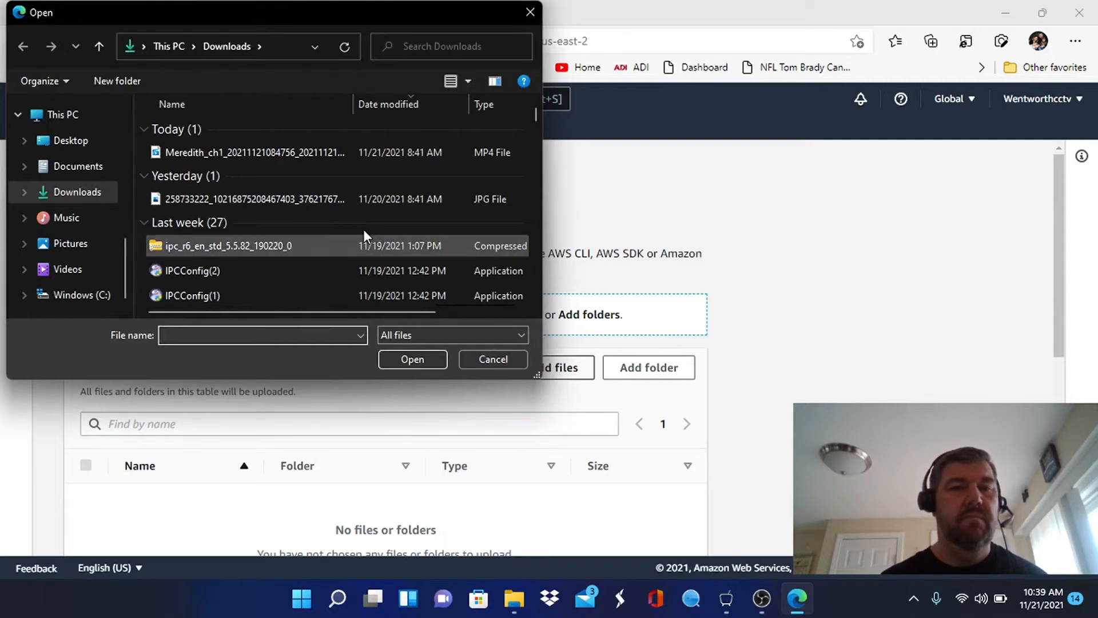
double_click(267, 156)
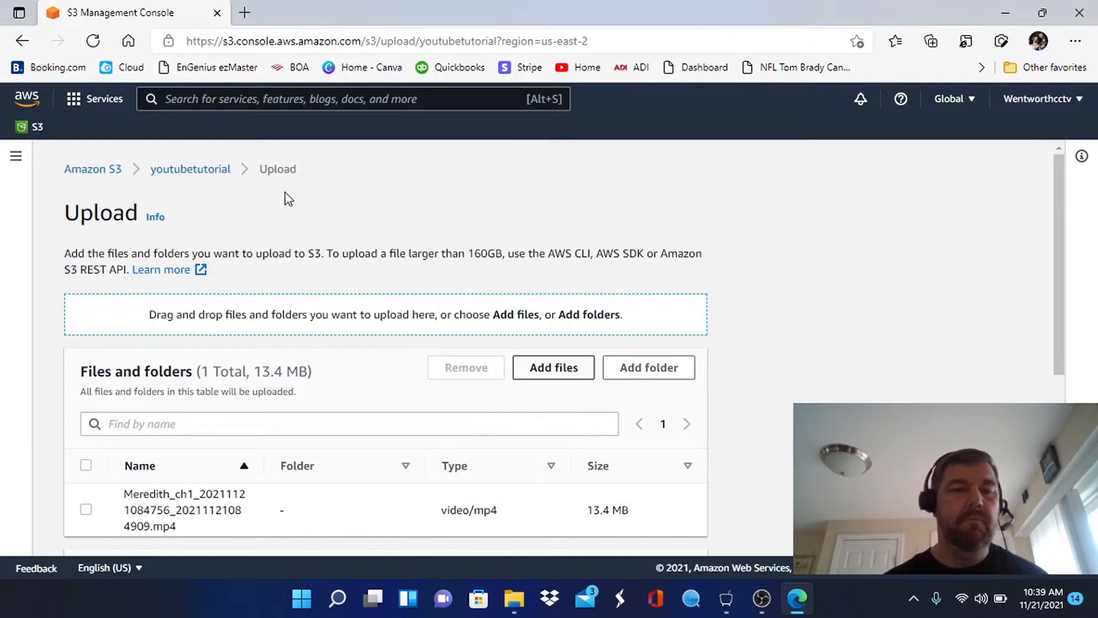
Step: Grant public-read access to the clip through the predefined ACLs, acknowledge the risk, and upload it to the bucket
scroll(349, 269, down, 4)
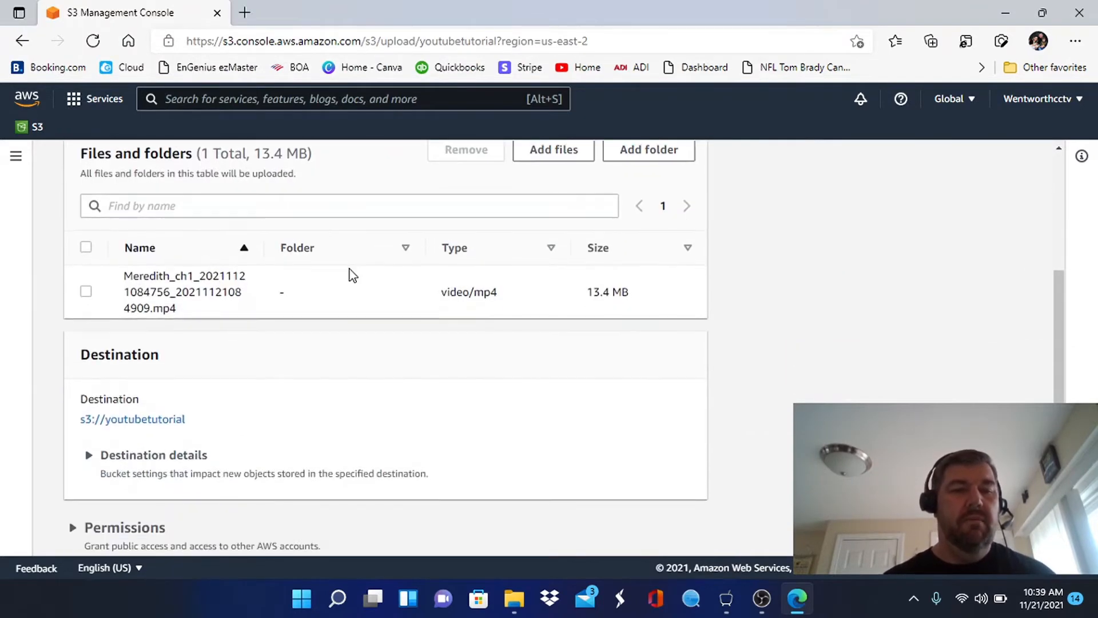
scroll(350, 269, down, 2)
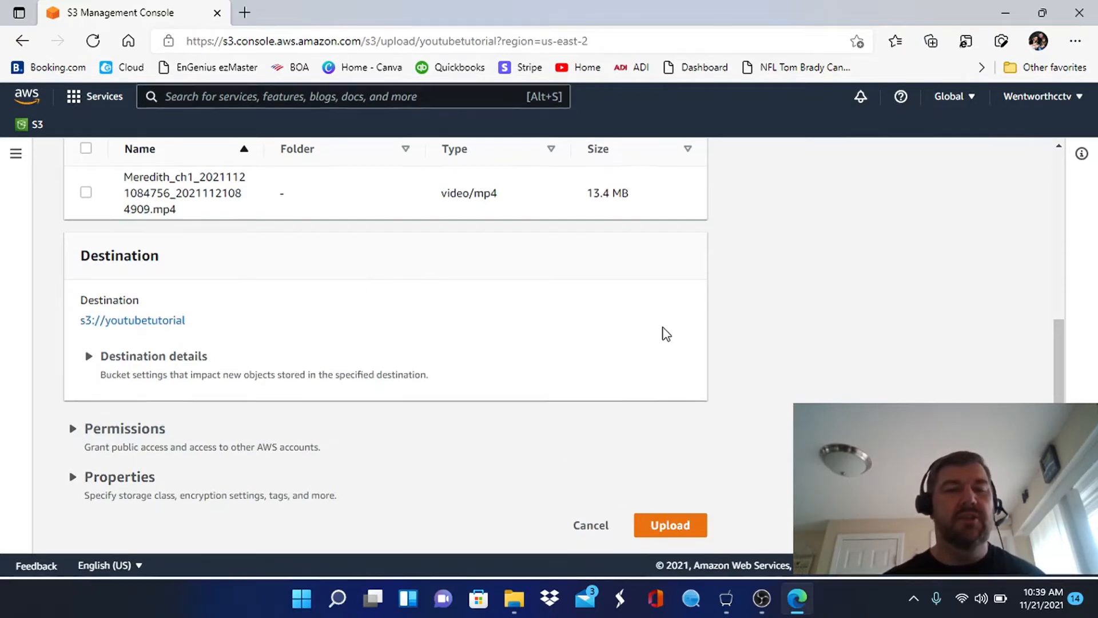
click(74, 437)
scroll(464, 434, down, 3)
scroll(464, 434, down, 3)
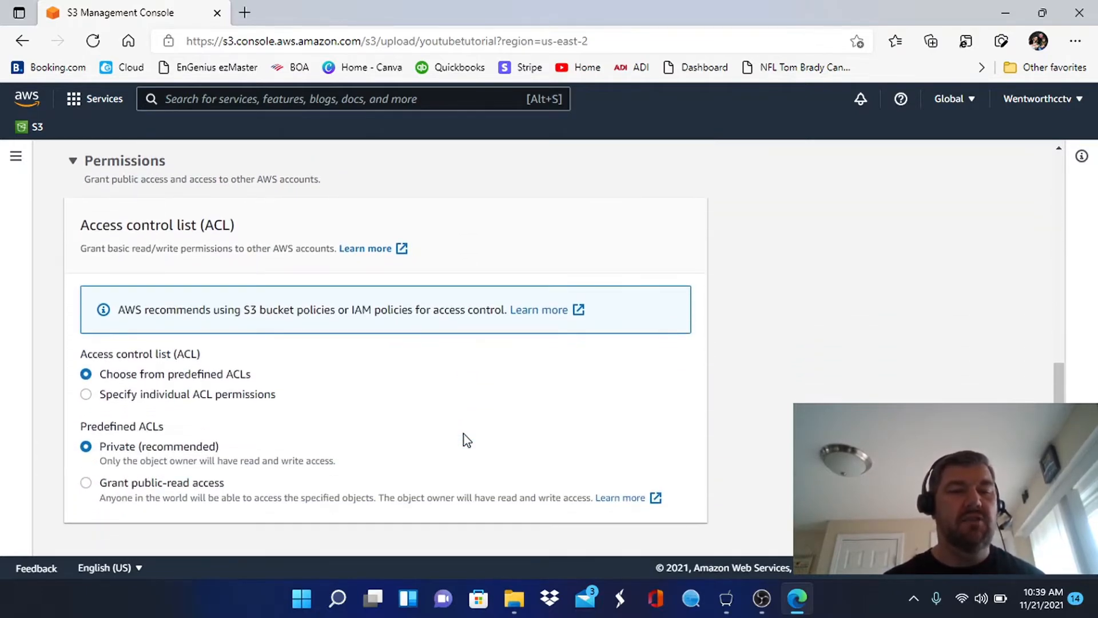
scroll(464, 434, down, 1)
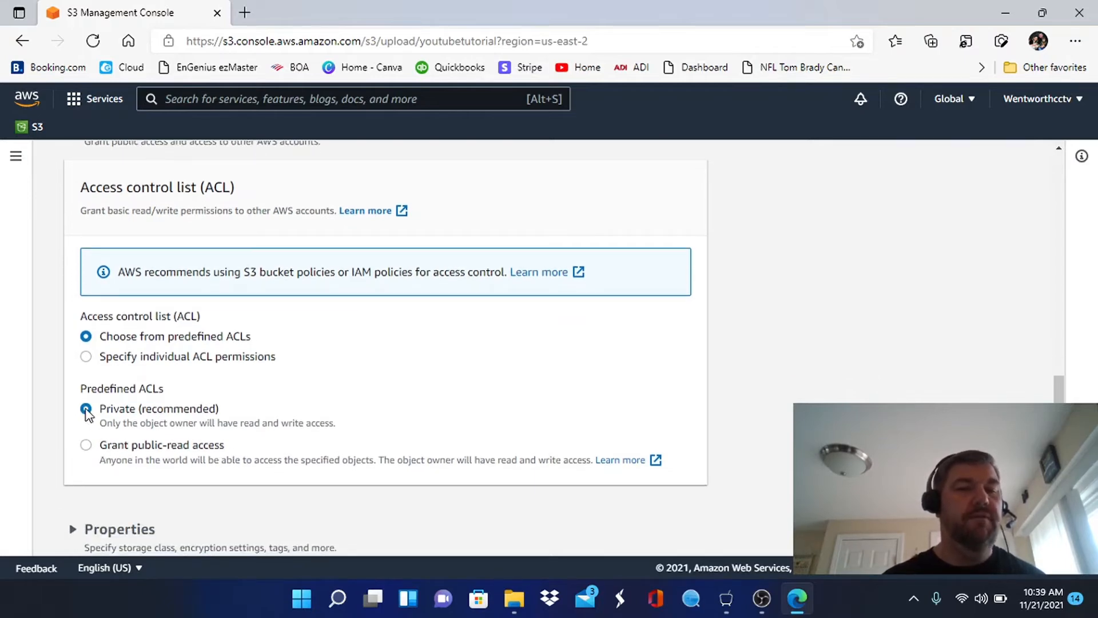
click(87, 445)
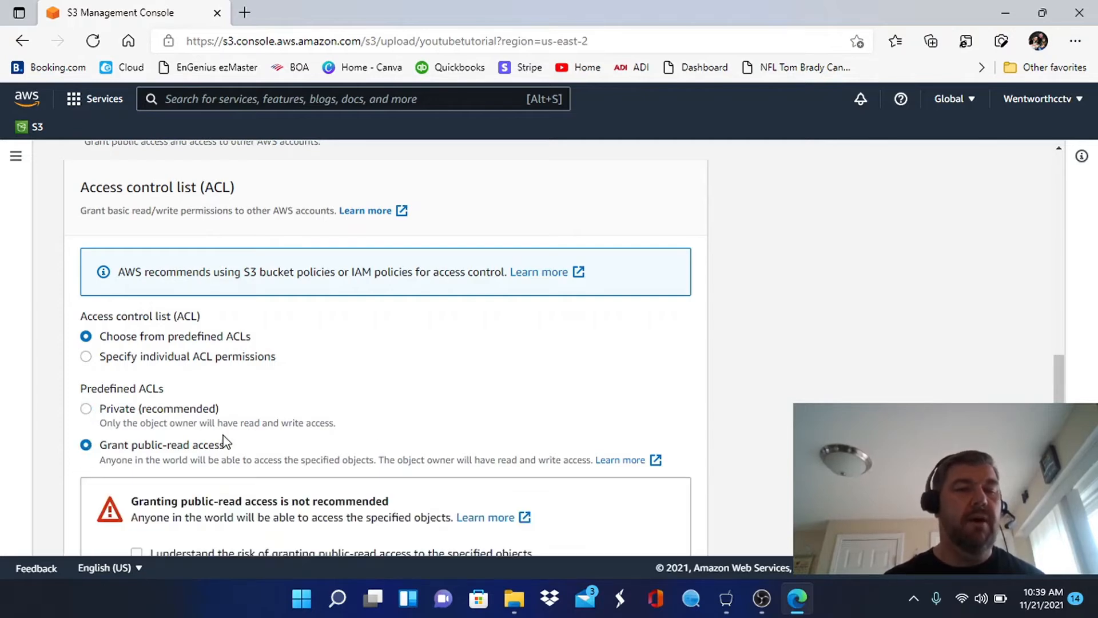
scroll(373, 424, down, 3)
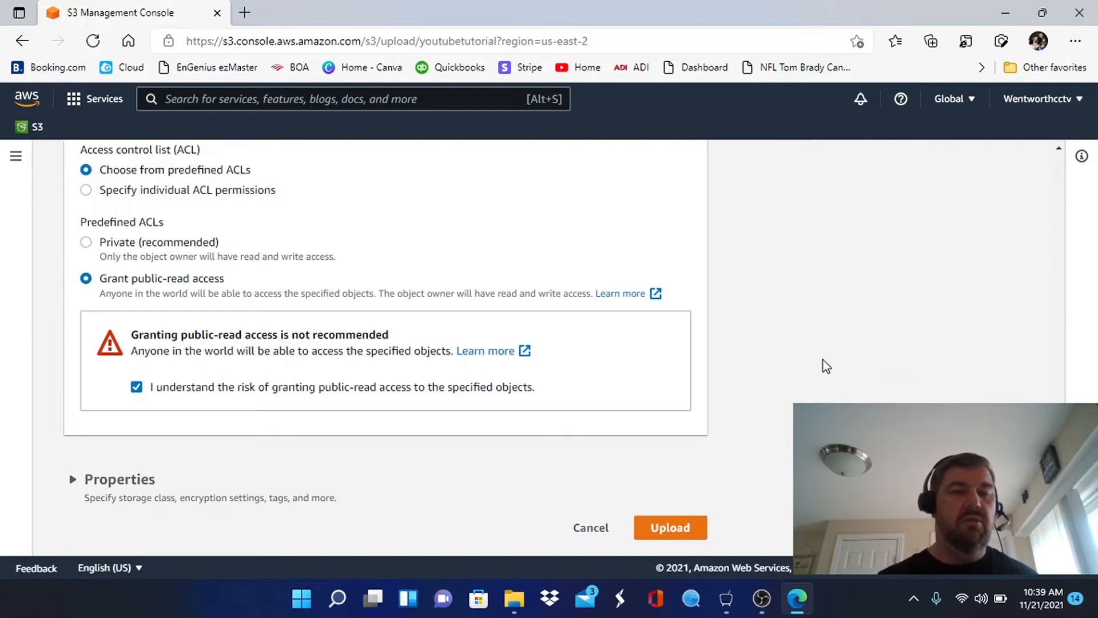
click(678, 532)
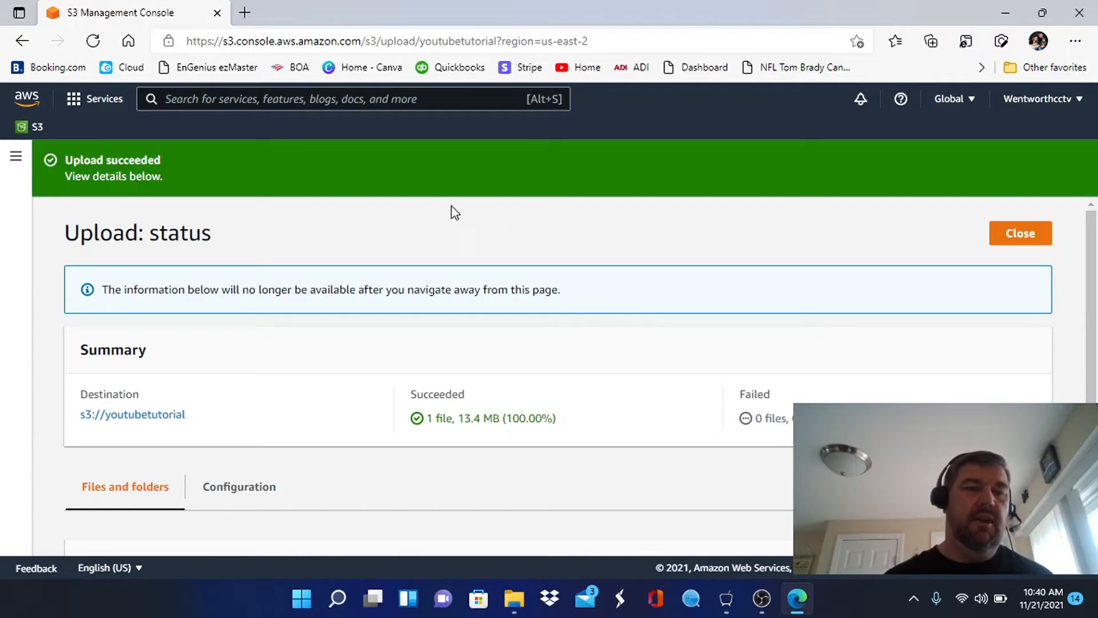
Step: Open the uploaded video's object page, play the video in its own tab, and close that playback tab
scroll(593, 333, down, 3)
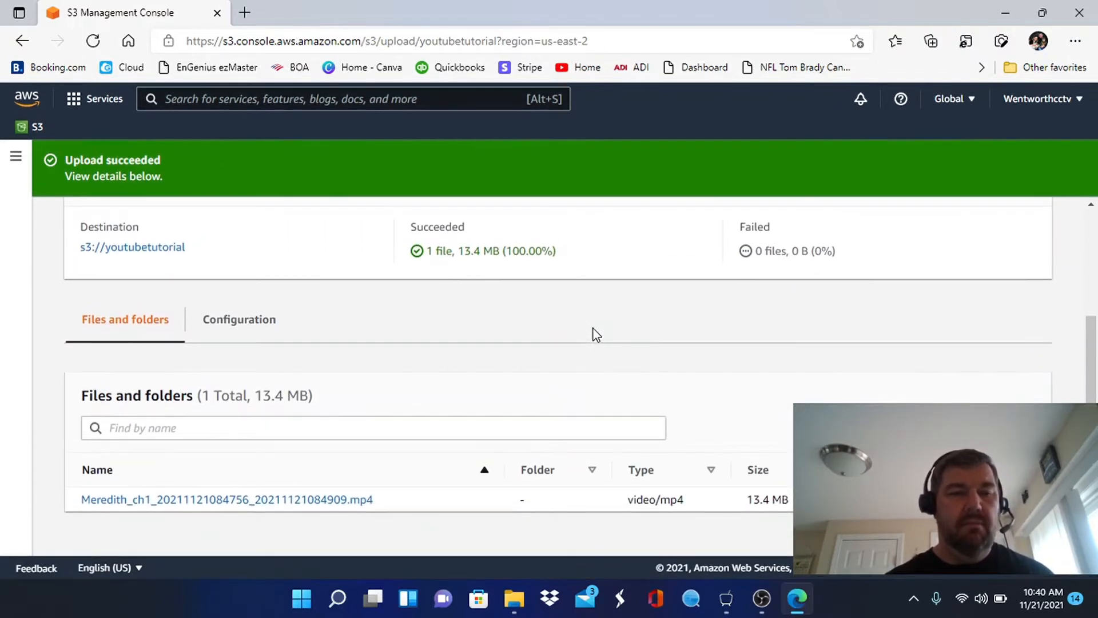
click(235, 497)
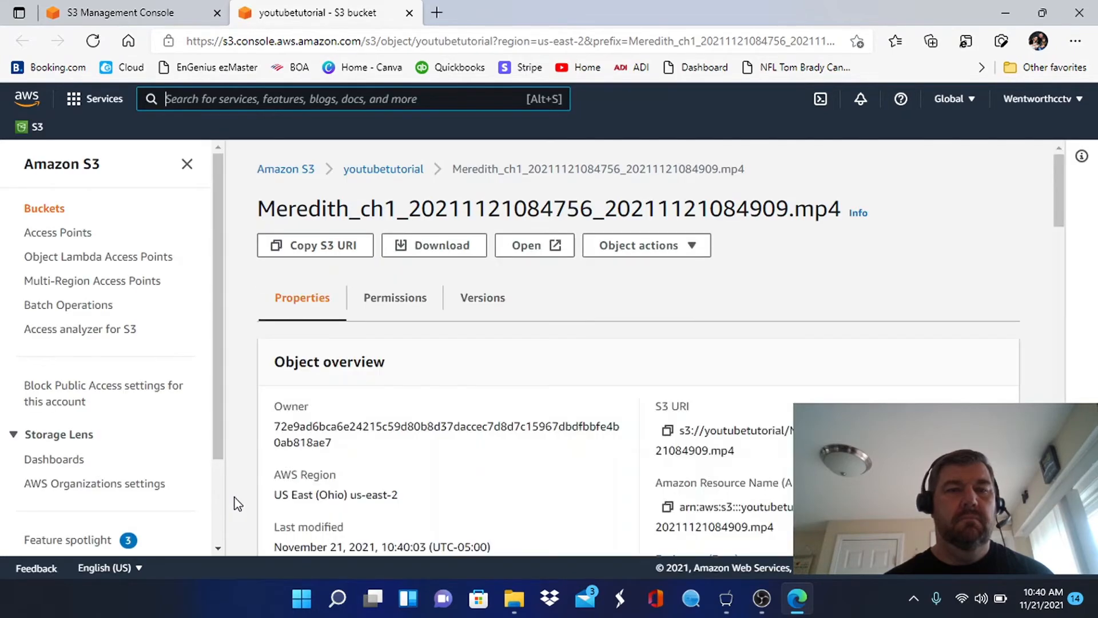
scroll(691, 393, down, 3)
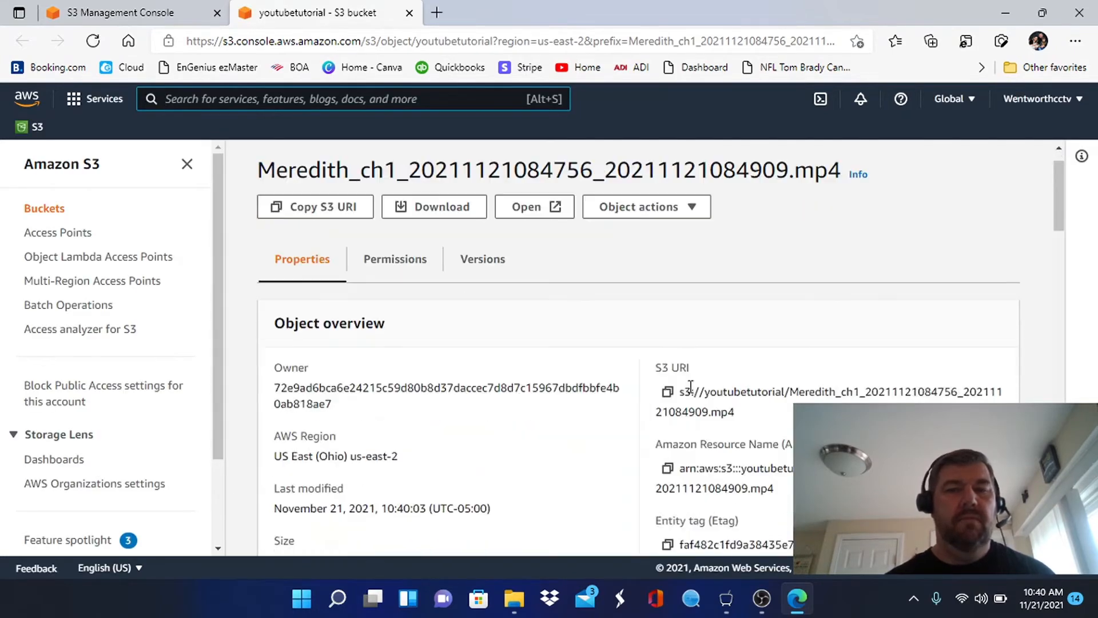
scroll(692, 394, up, 3)
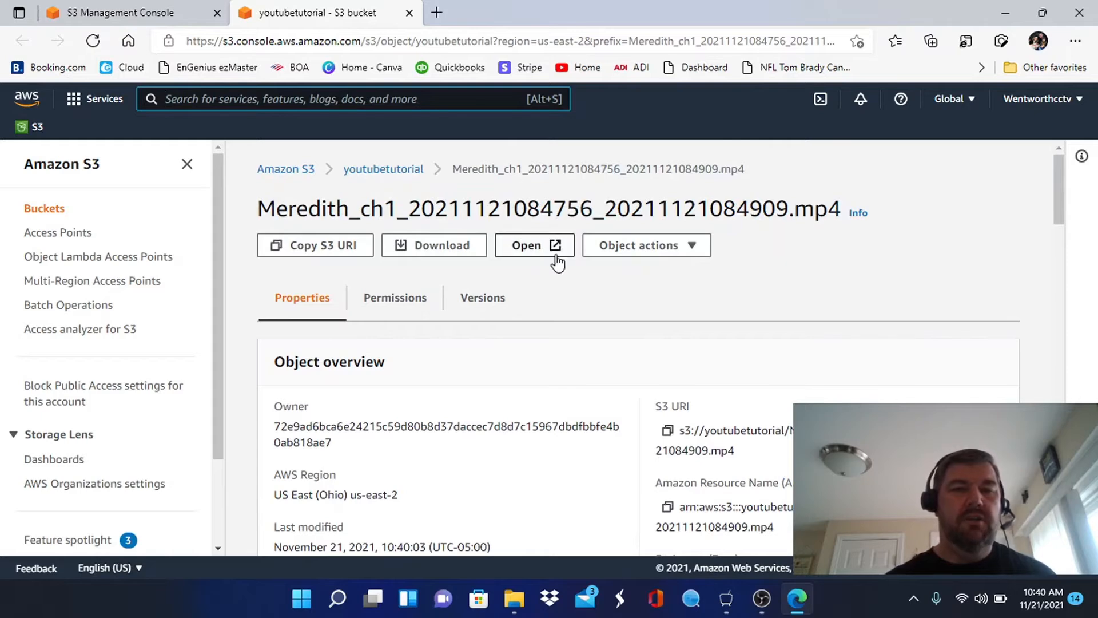
click(535, 246)
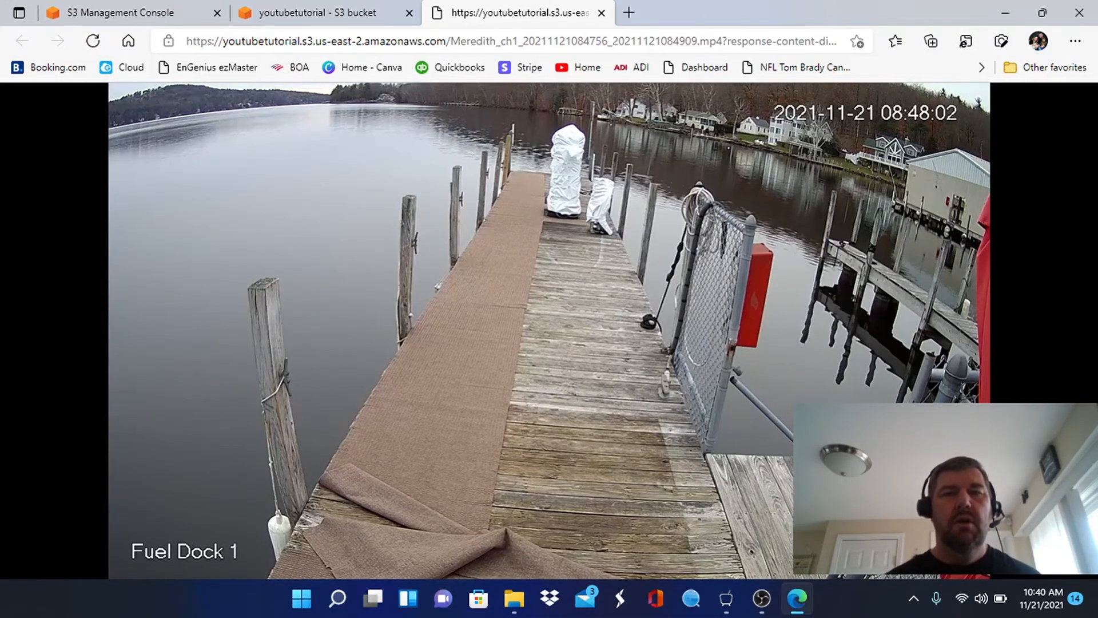
click(602, 12)
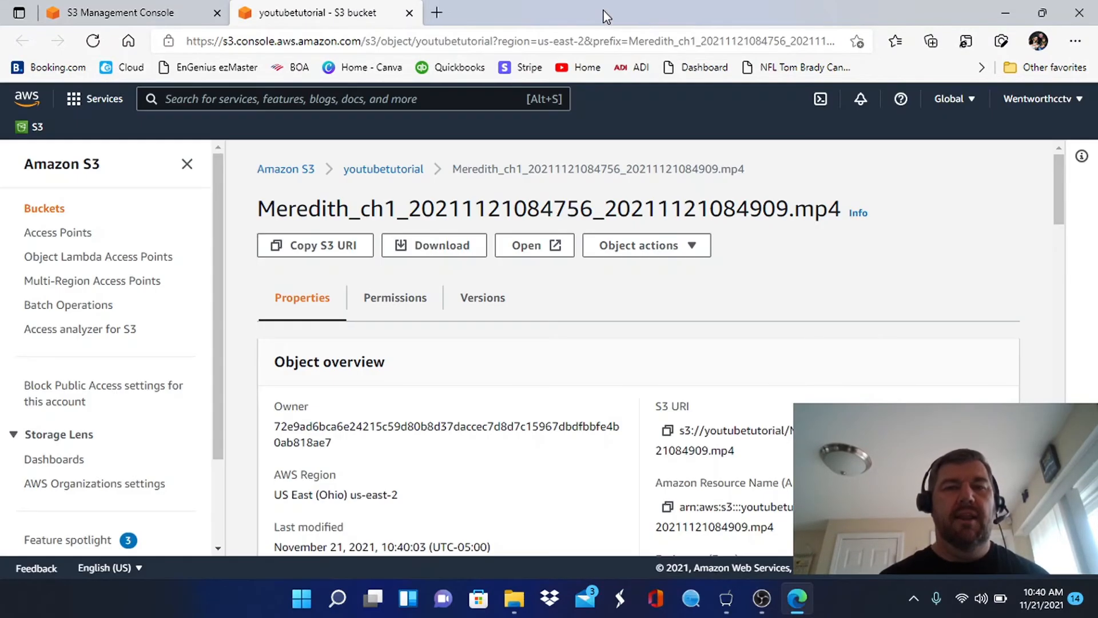
Step: Open the video through its public object URL and copy the web address
scroll(726, 263, down, 4)
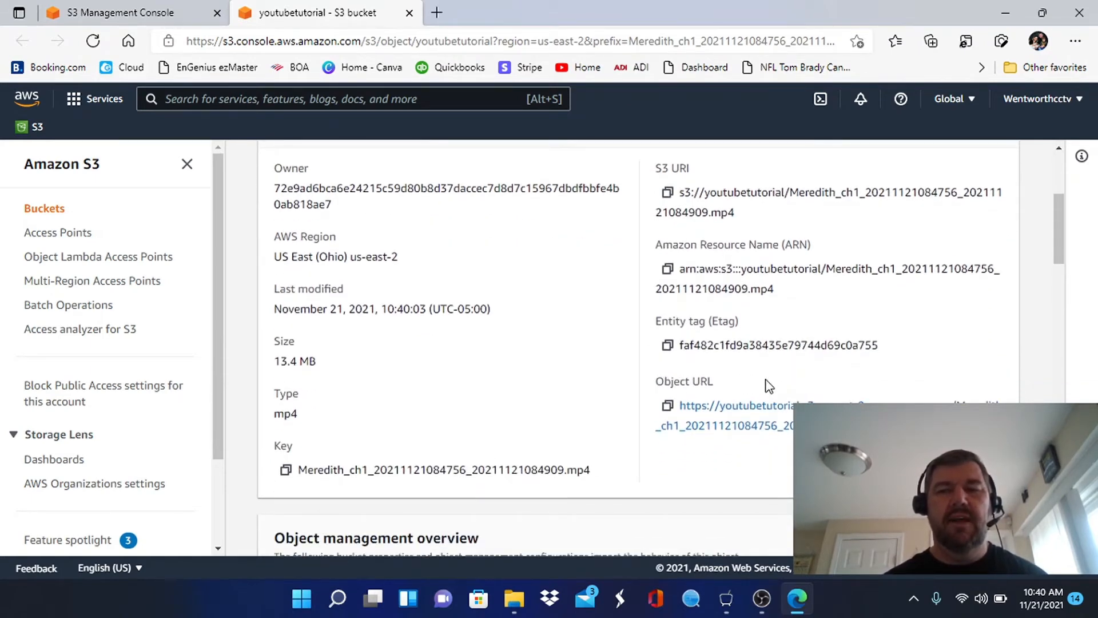
click(743, 407)
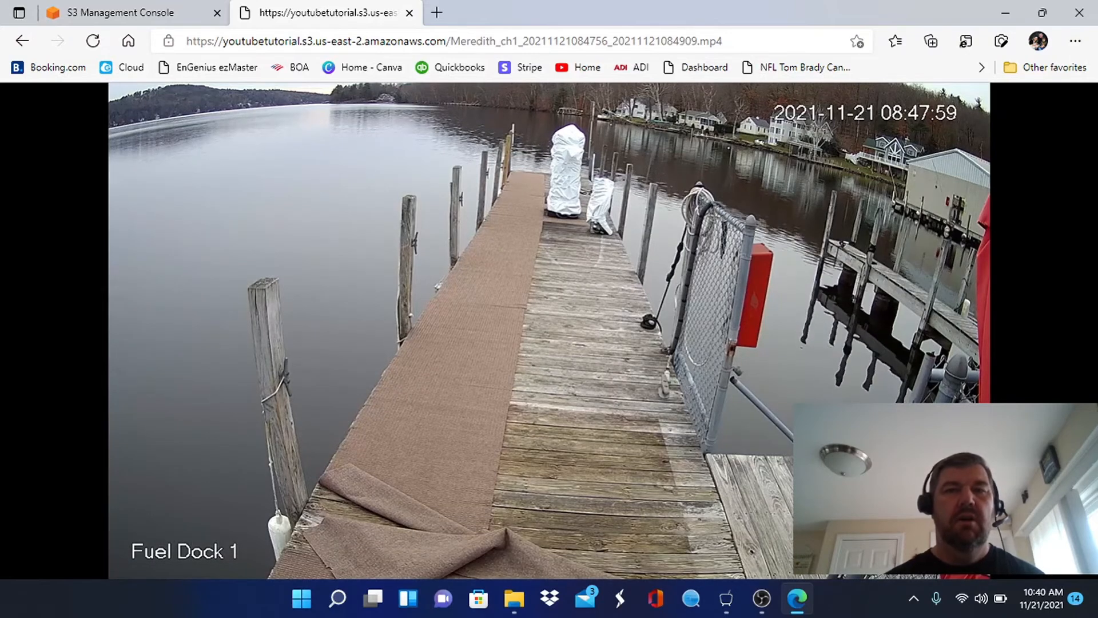
click(417, 46)
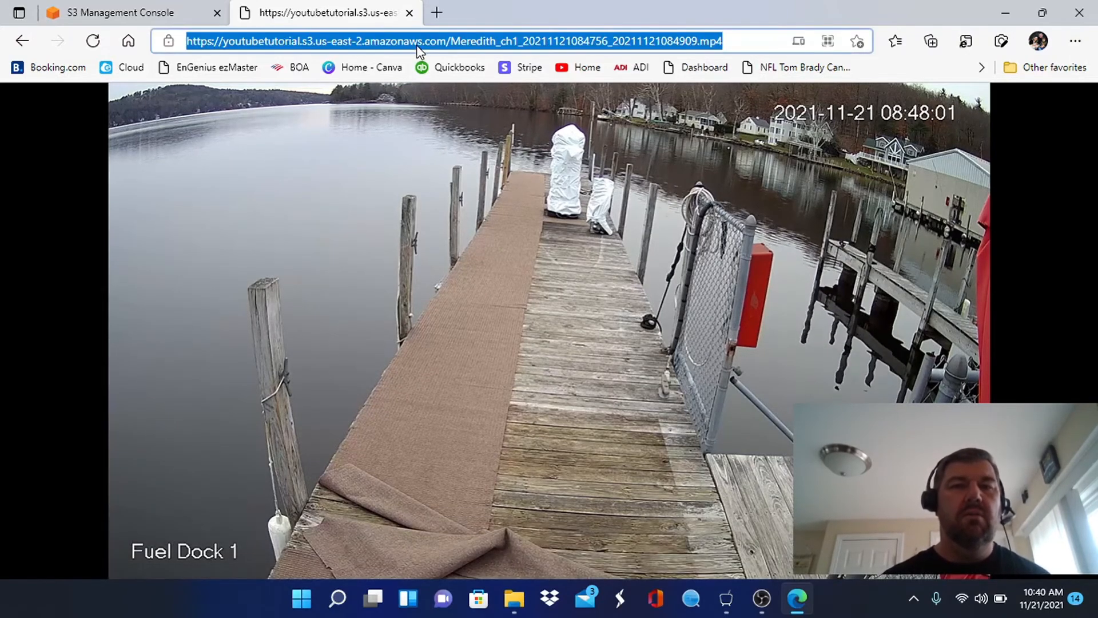
right_click(417, 47)
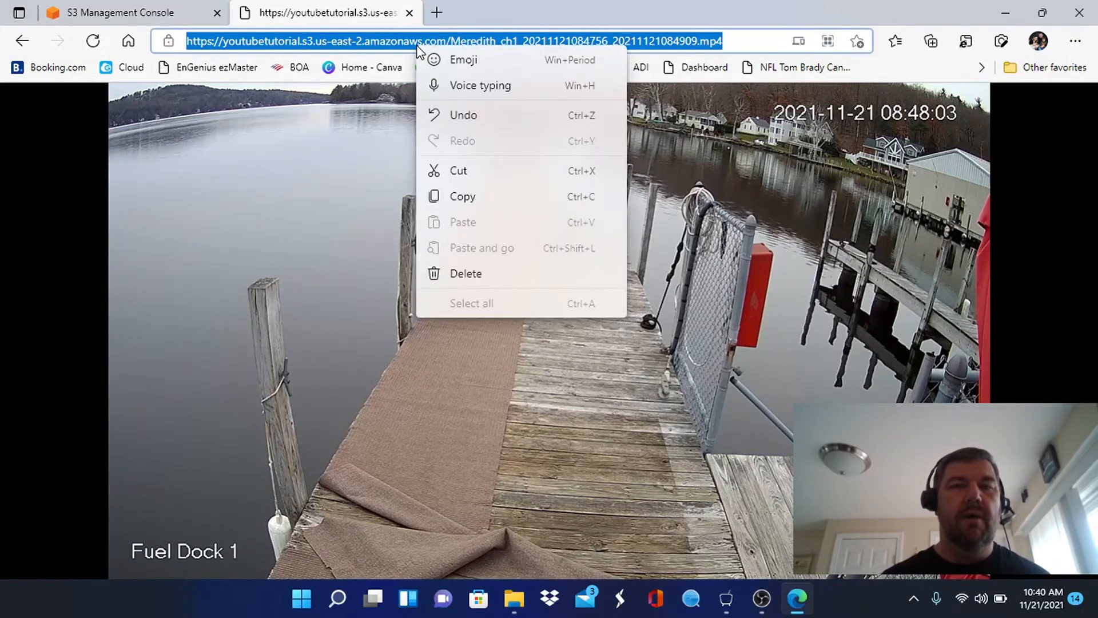
click(479, 200)
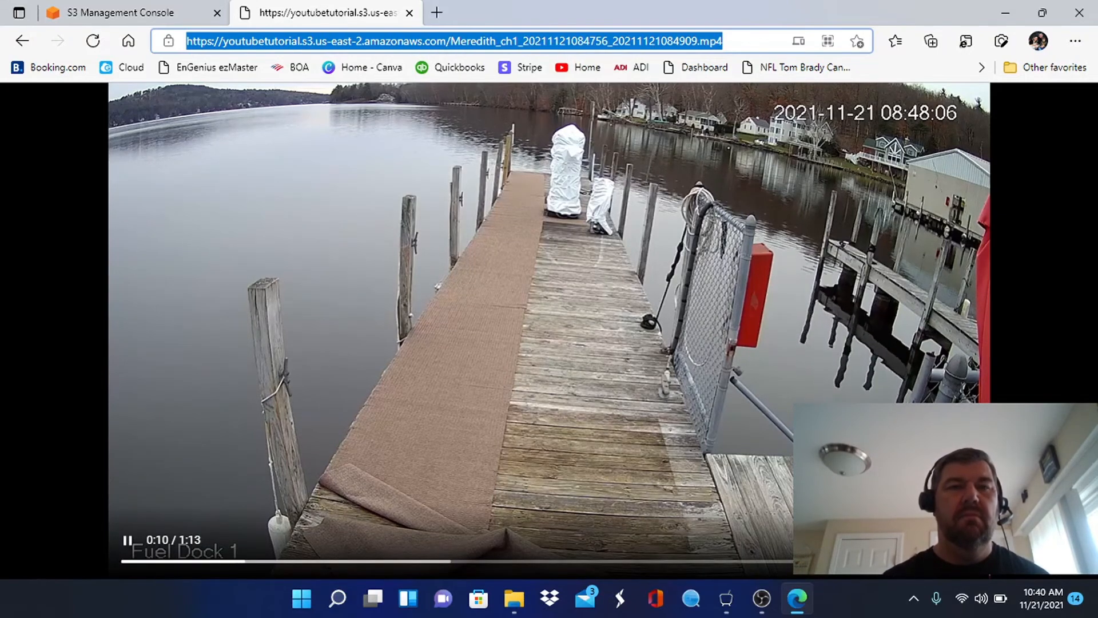
Step: Go to google.com, search for office 365, and open the Outlook mailbox from the Office home page
text(google.com)
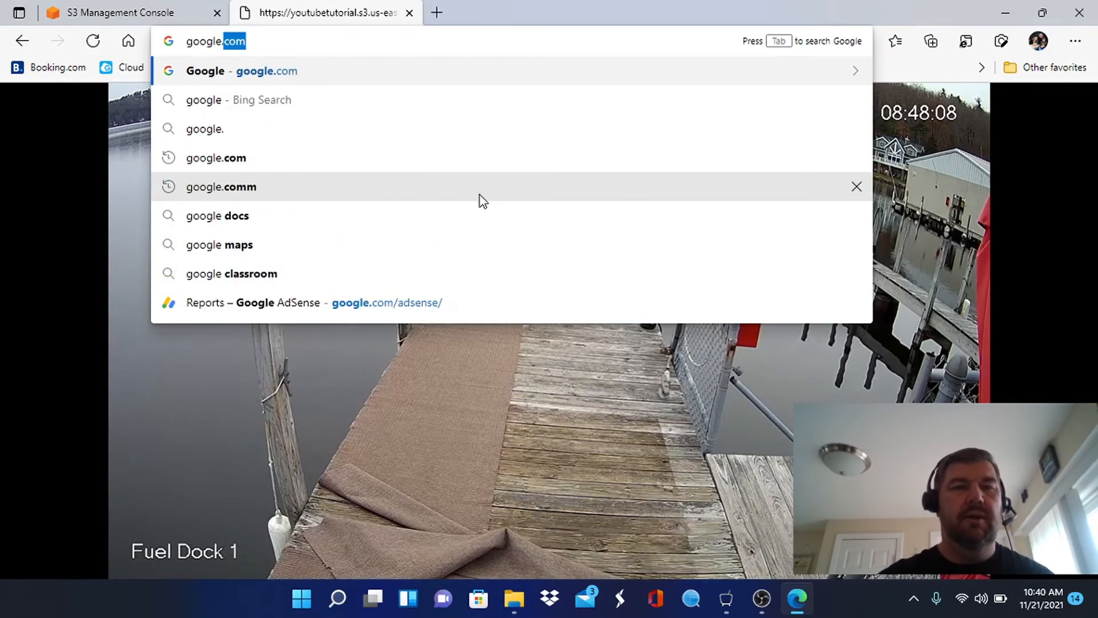
key(Return)
text(office)
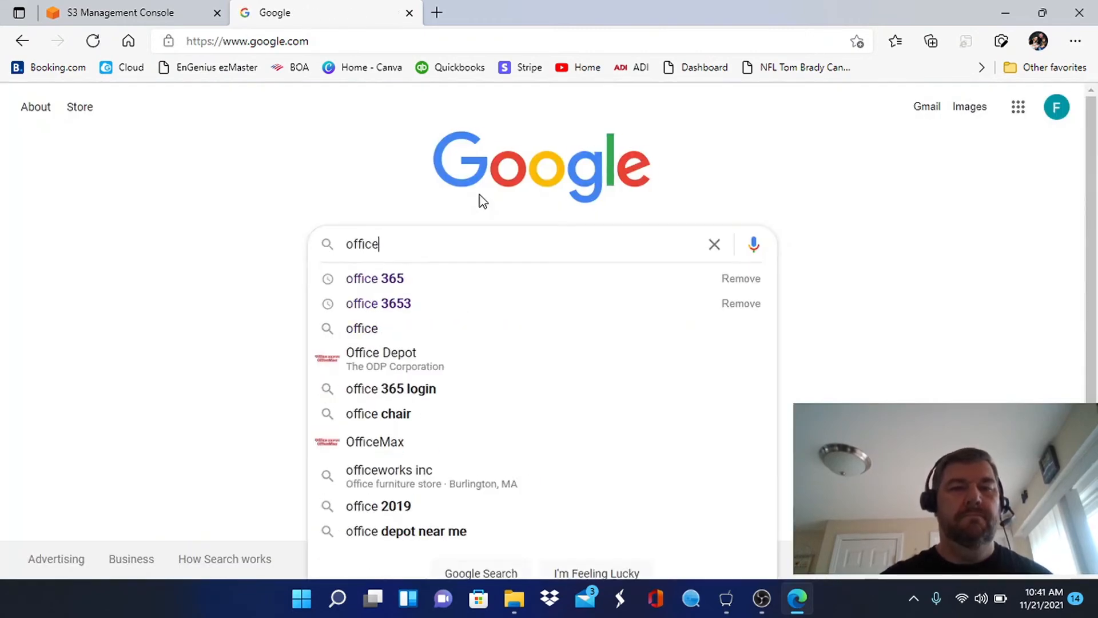
click(427, 278)
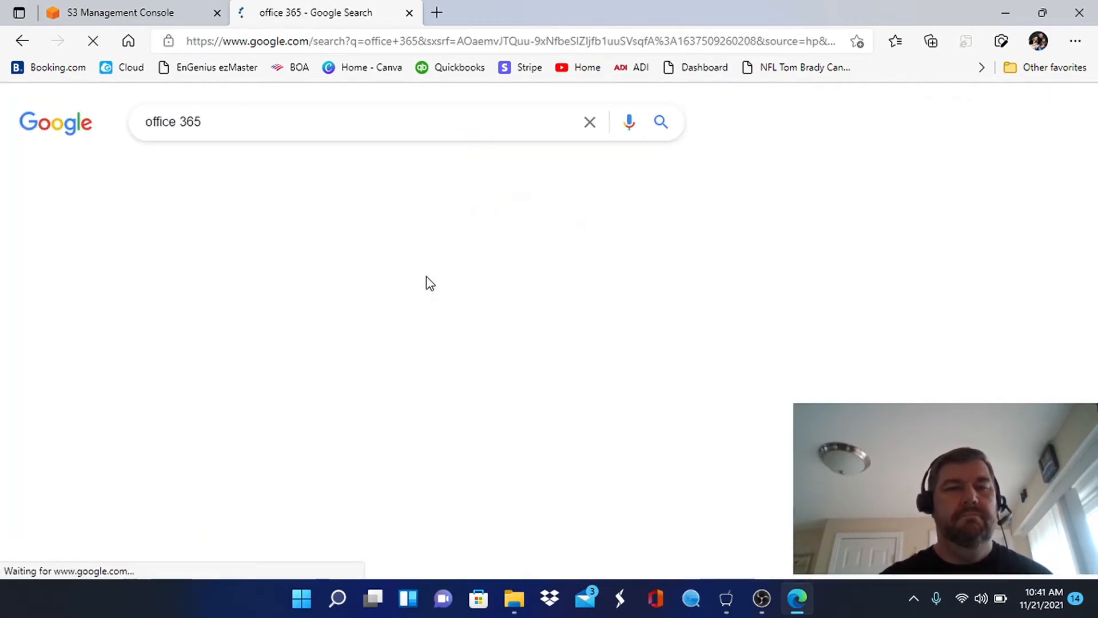
click(283, 260)
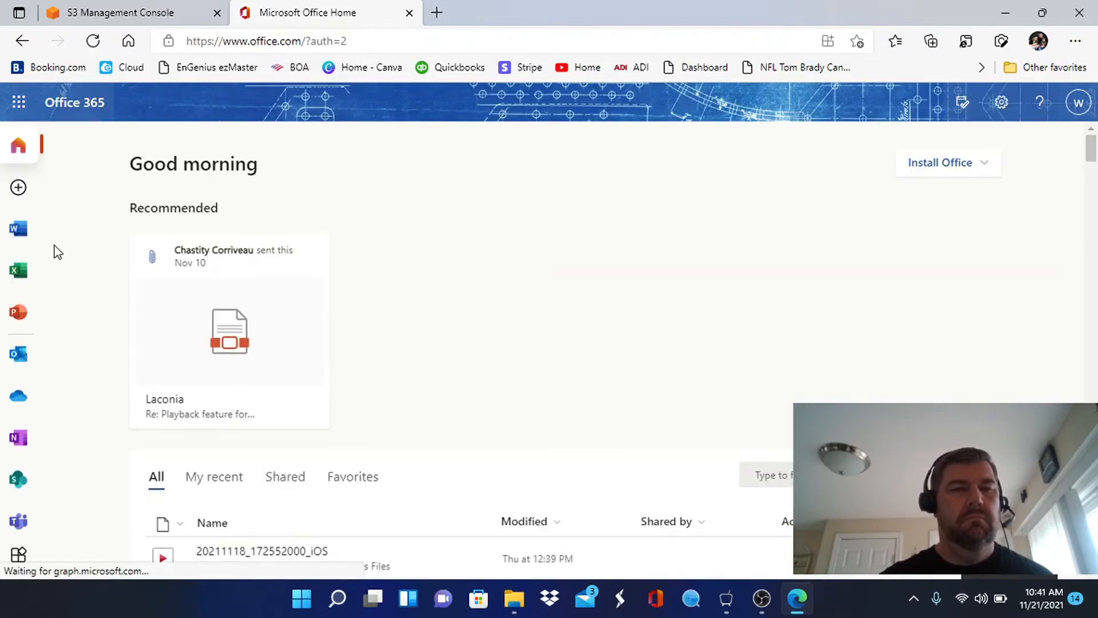
click(21, 351)
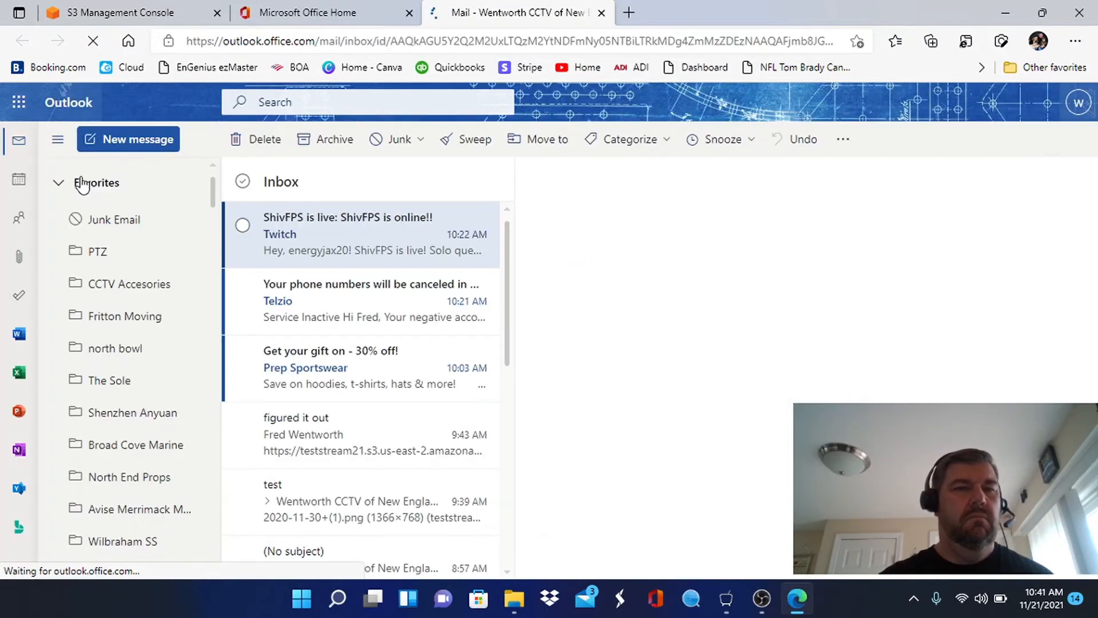
Step: Send the saved contact a new email with the subject "test youtube clip" and the copied video link as its body
click(115, 142)
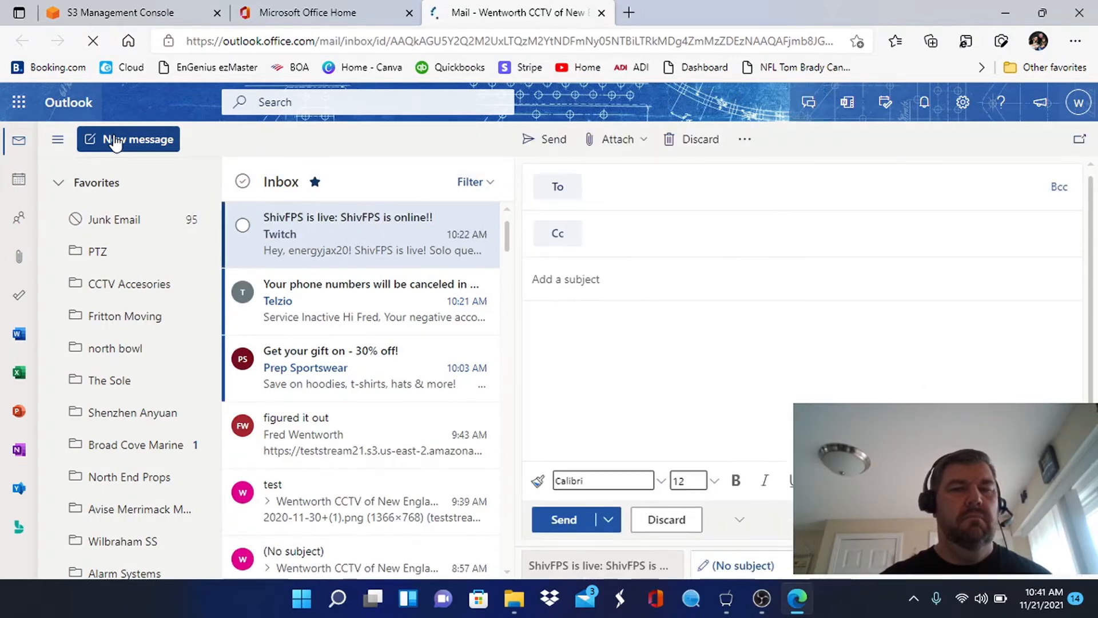
click(625, 187)
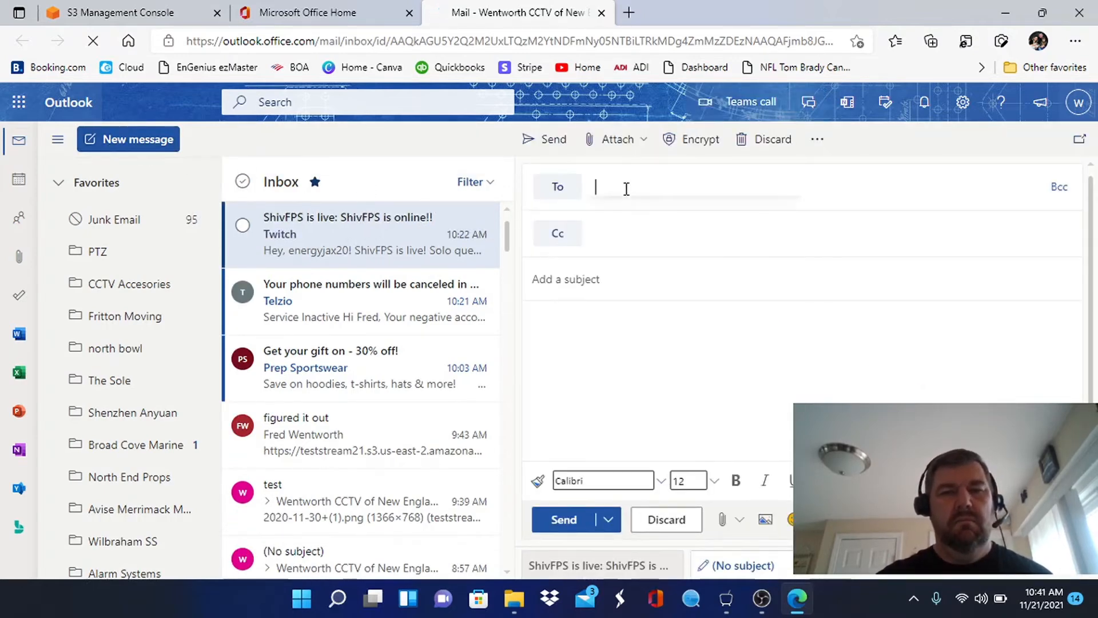
text(fred)
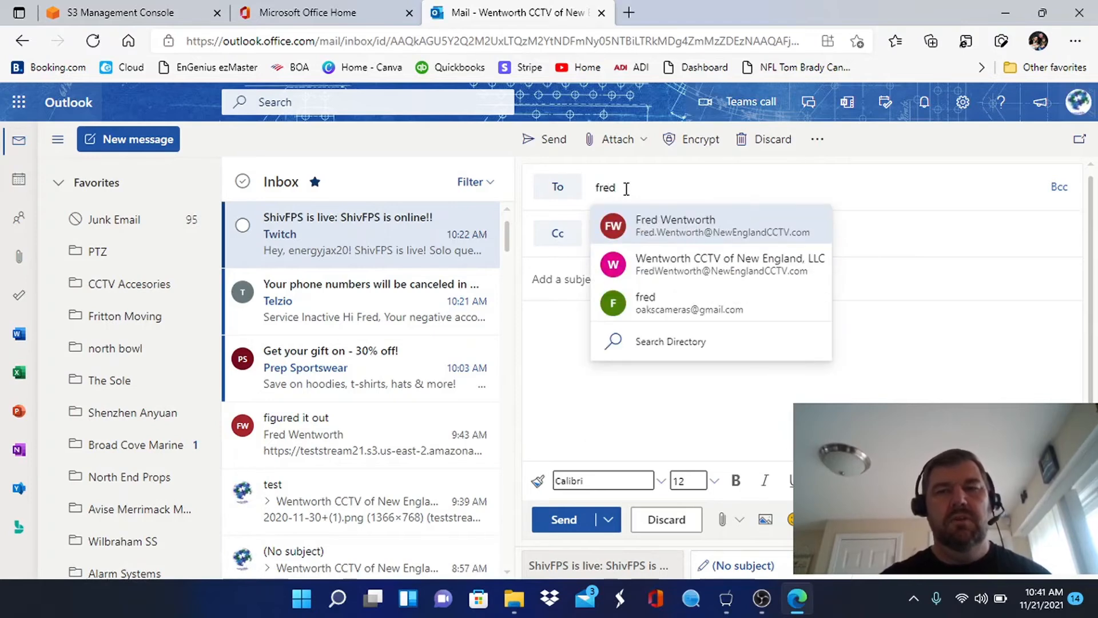
click(688, 221)
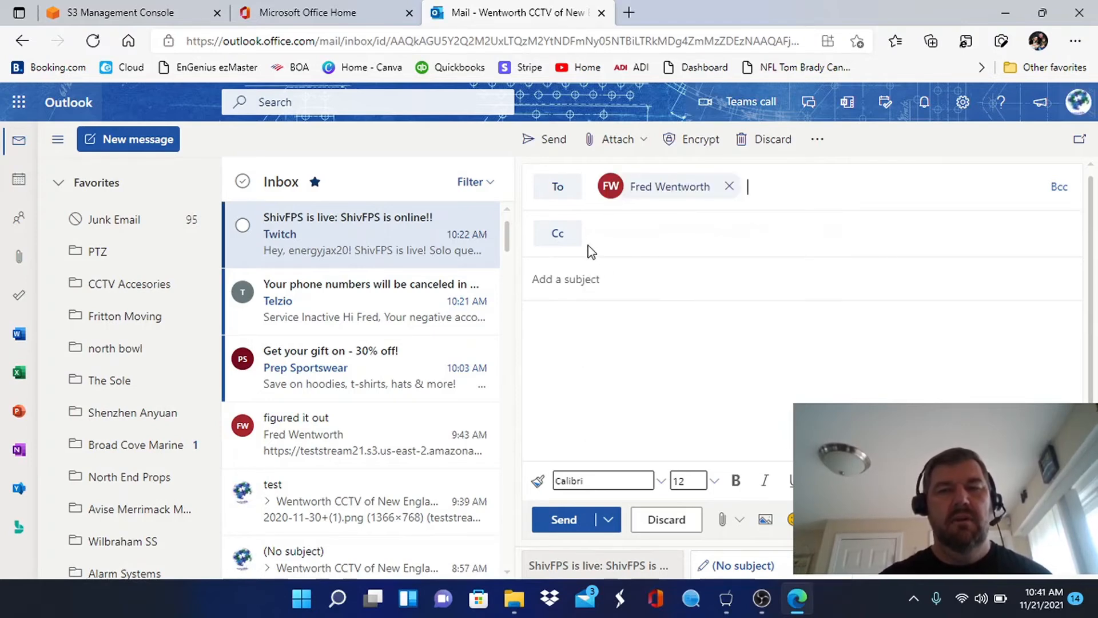
text(tes)
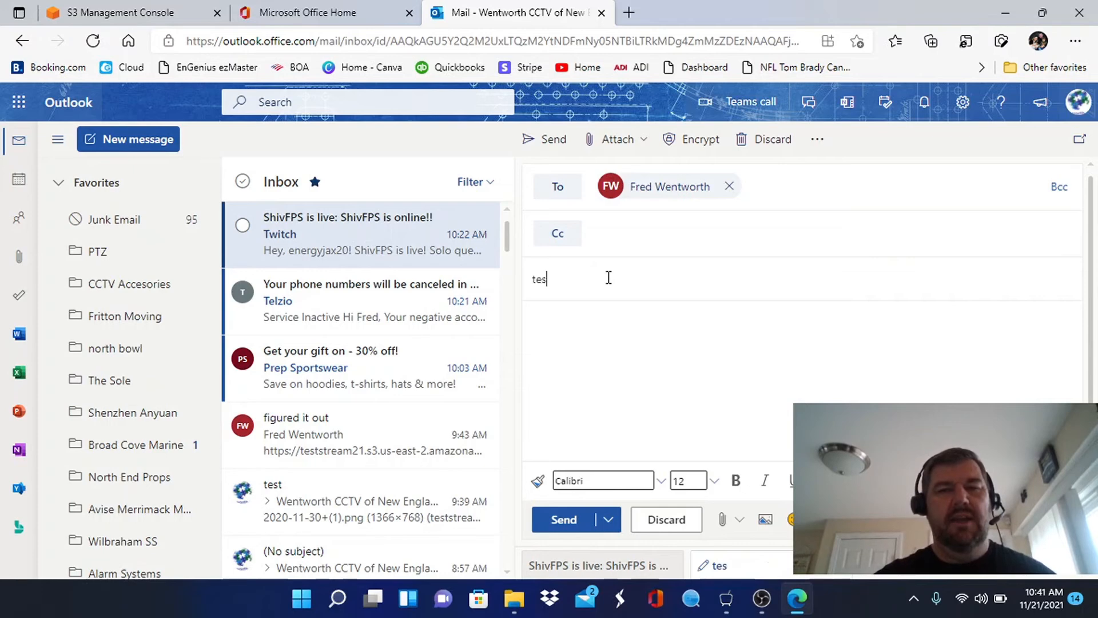
text(t yout)
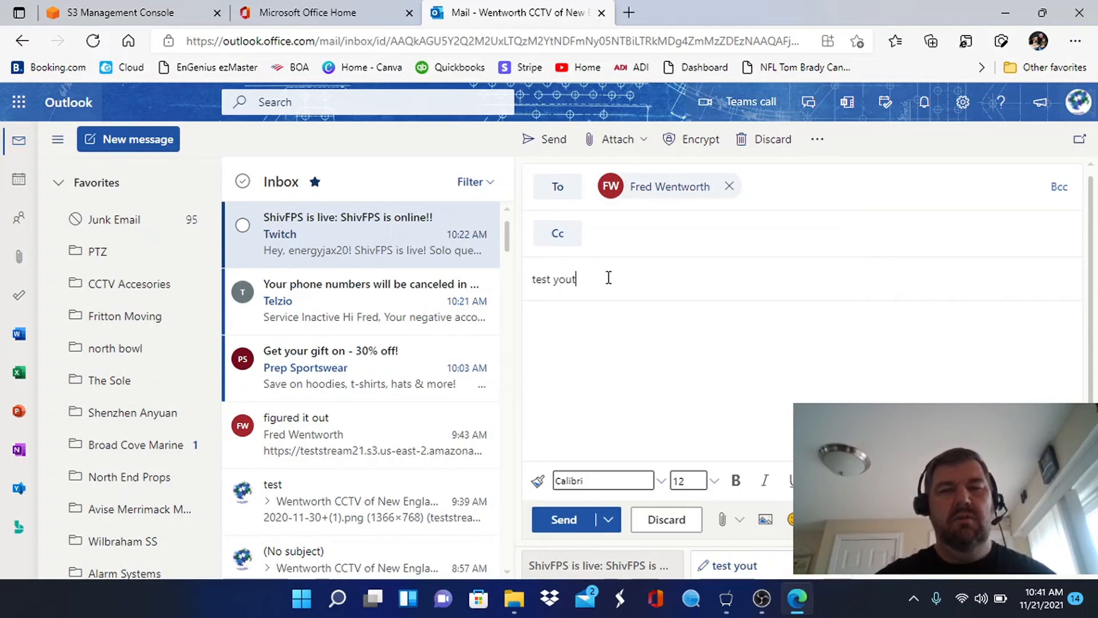
text(ube clip)
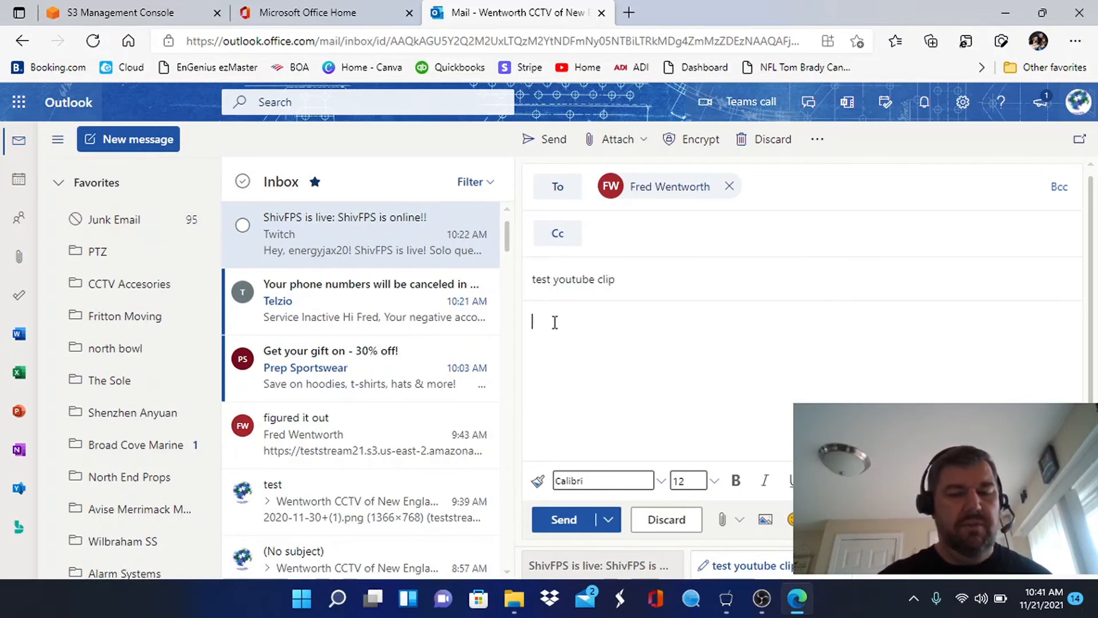
key(ctrl+v)
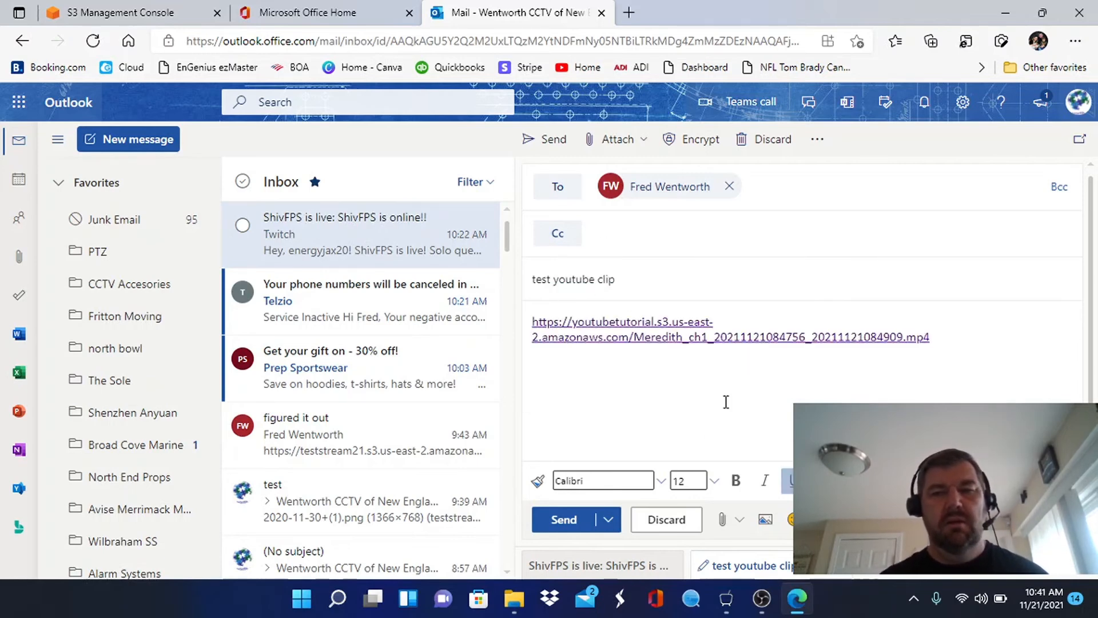
click(575, 520)
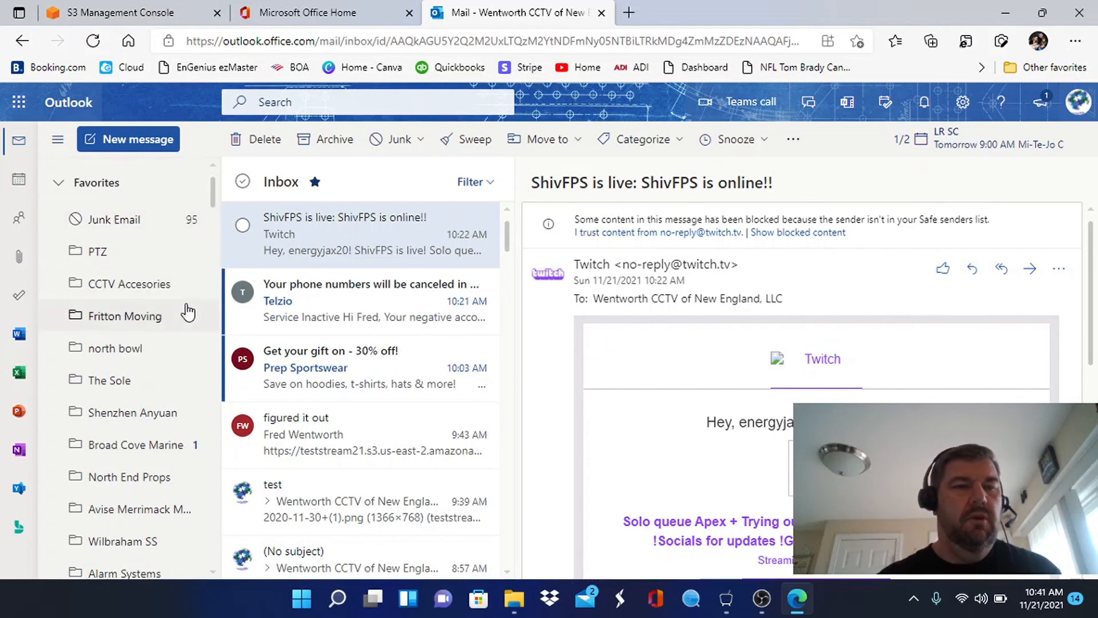
Step: Look through the mailbox's folder list and reload the Outlook mailbox page
scroll(185, 309, down, 5)
scroll(187, 312, down, 12)
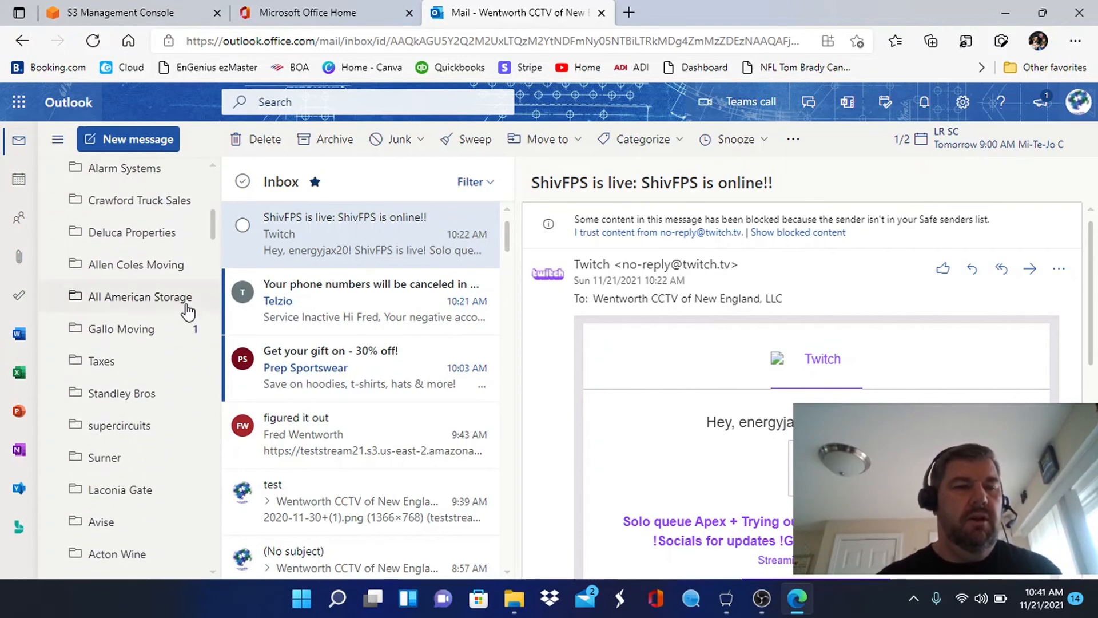
scroll(188, 311, down, 10)
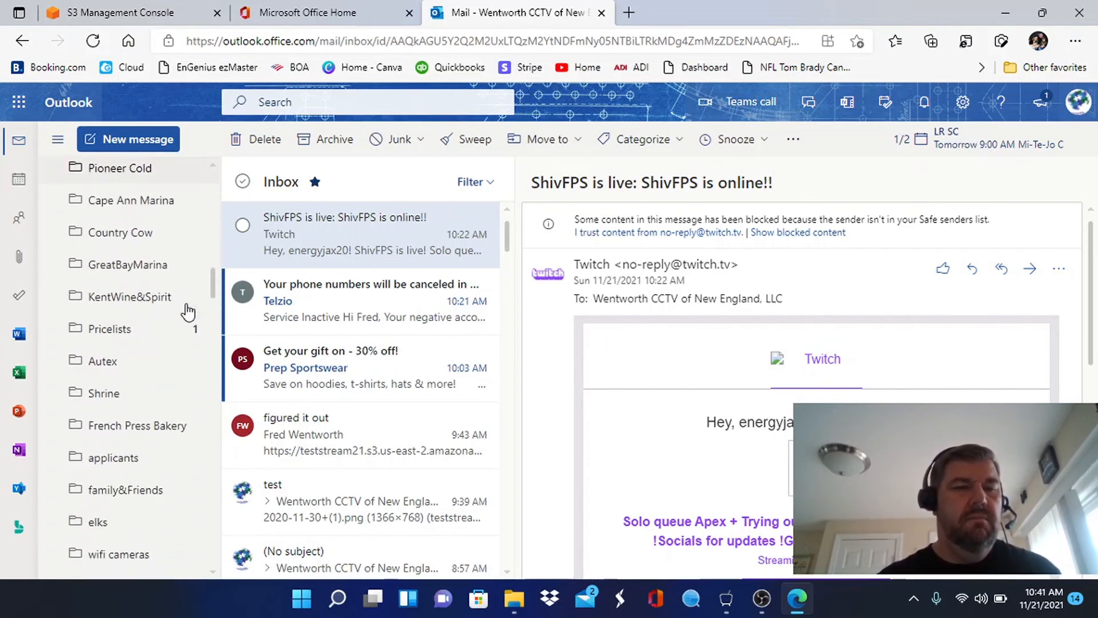
scroll(188, 312, down, 1)
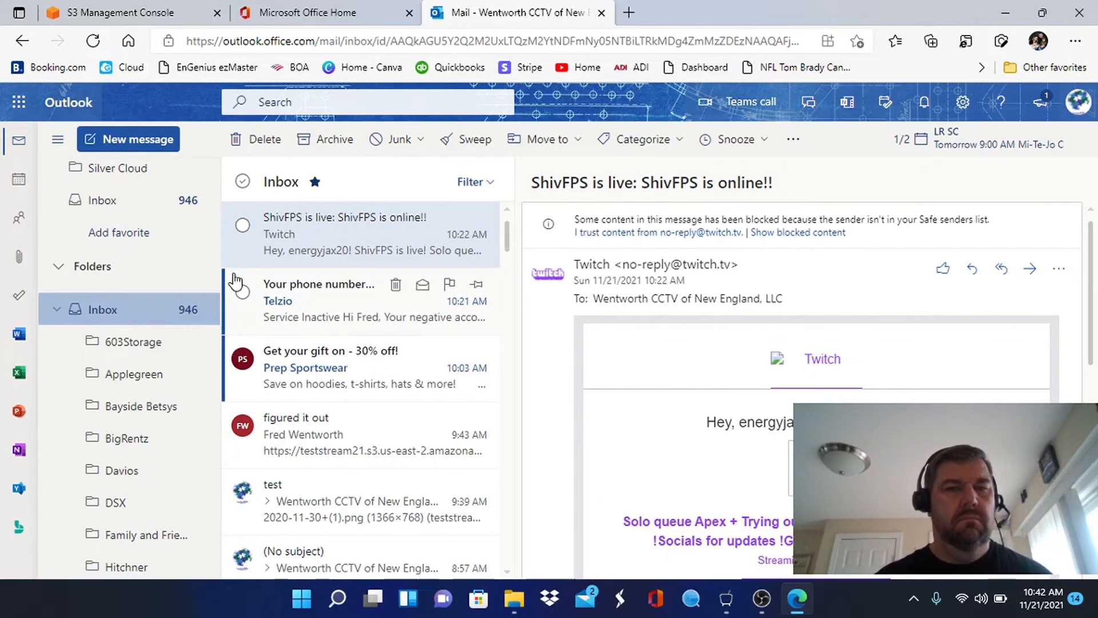
scroll(112, 349, down, 10)
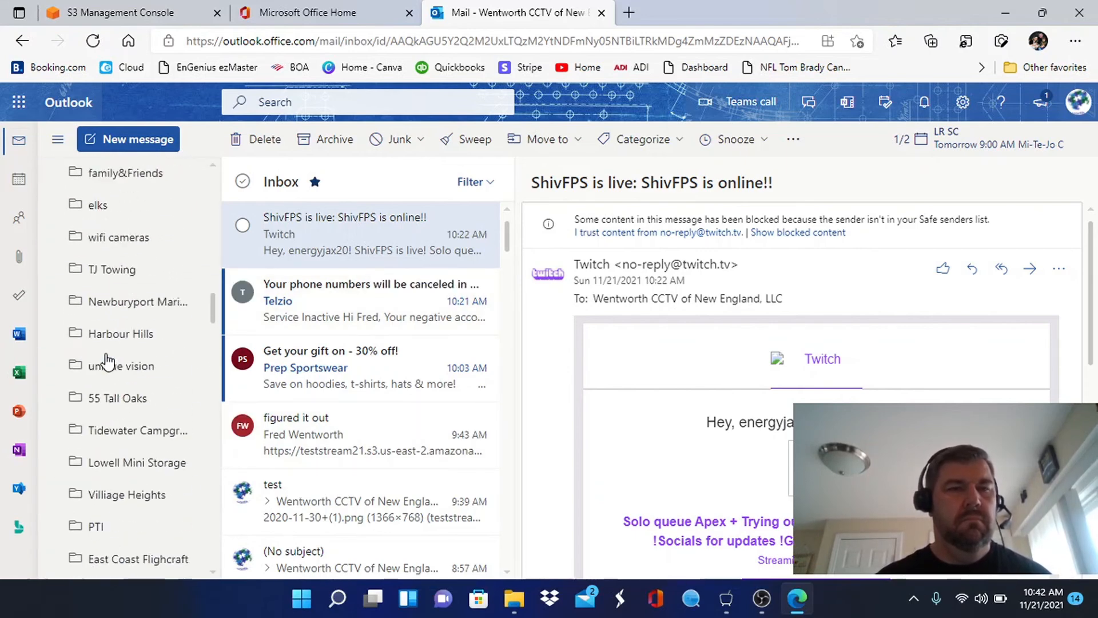
scroll(107, 362, up, 15)
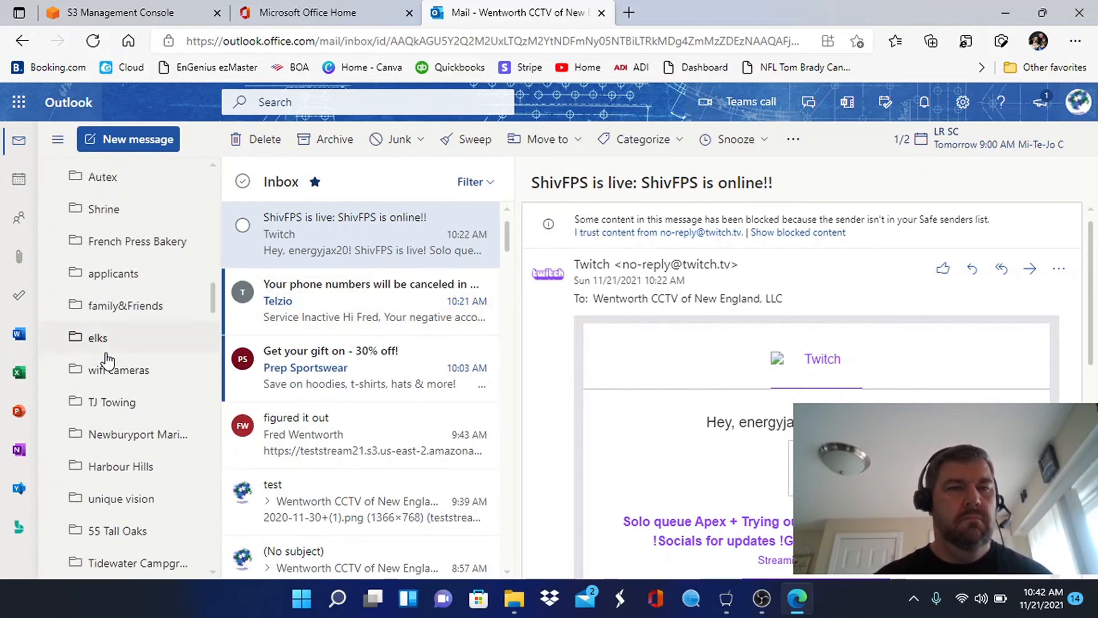
click(94, 43)
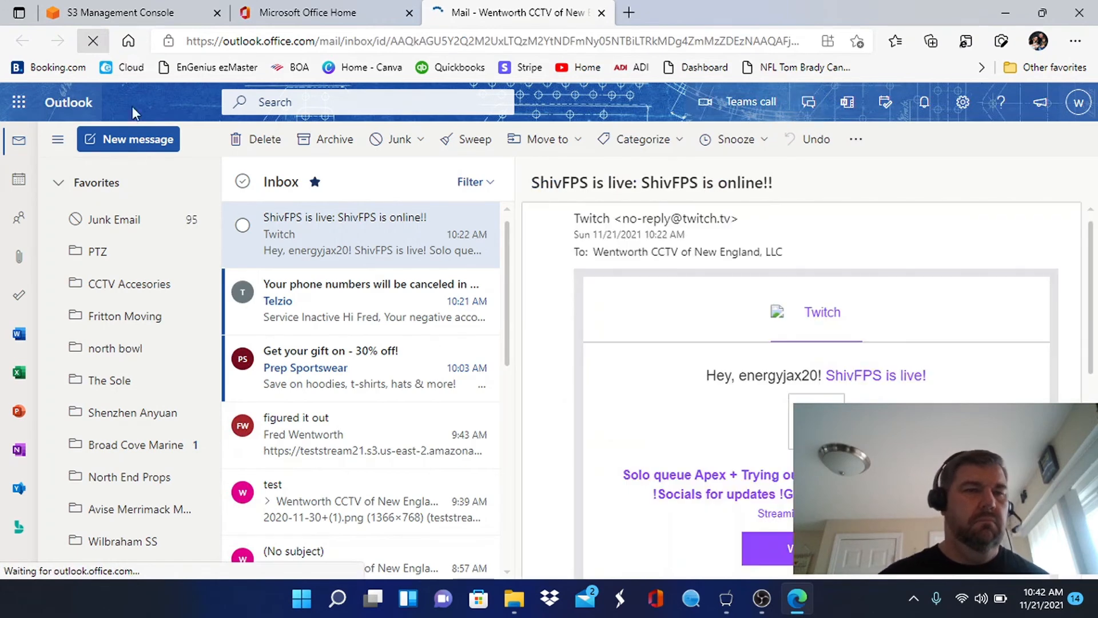
Step: Open the "test youtube clip" message in Sent Items and follow its video link to play the clip
scroll(167, 259, down, 12)
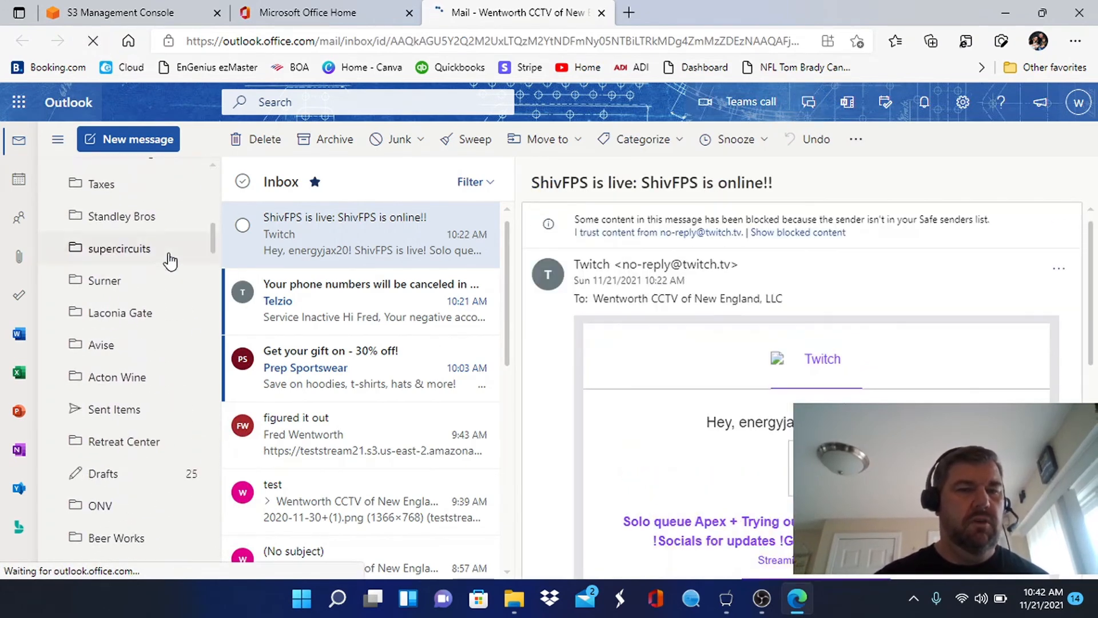
scroll(170, 261, down, 6)
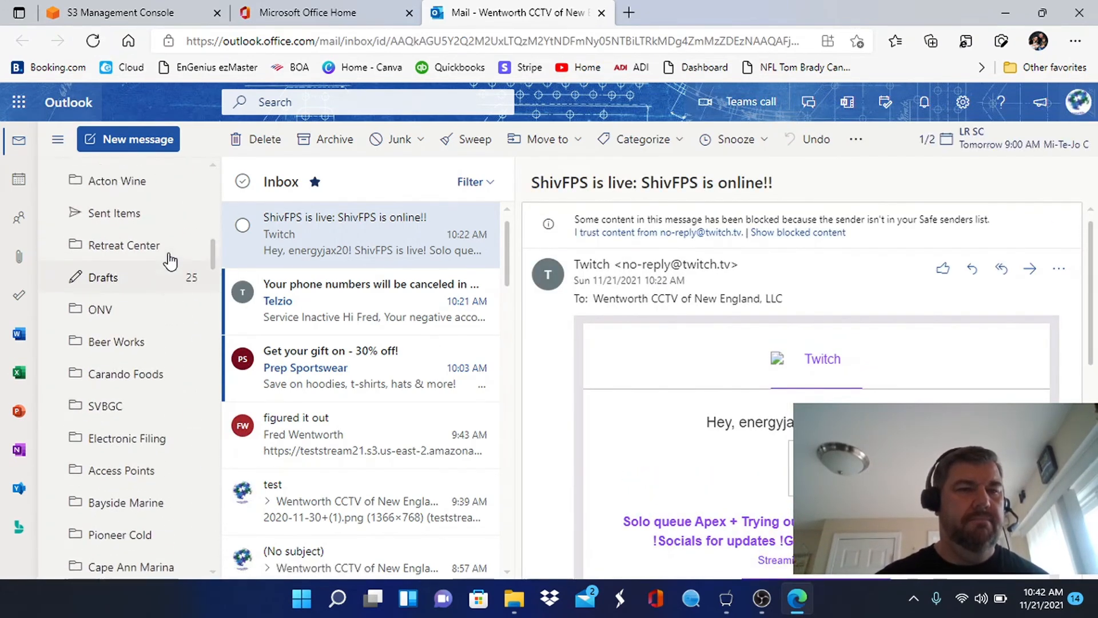
scroll(170, 261, up, 1)
click(135, 245)
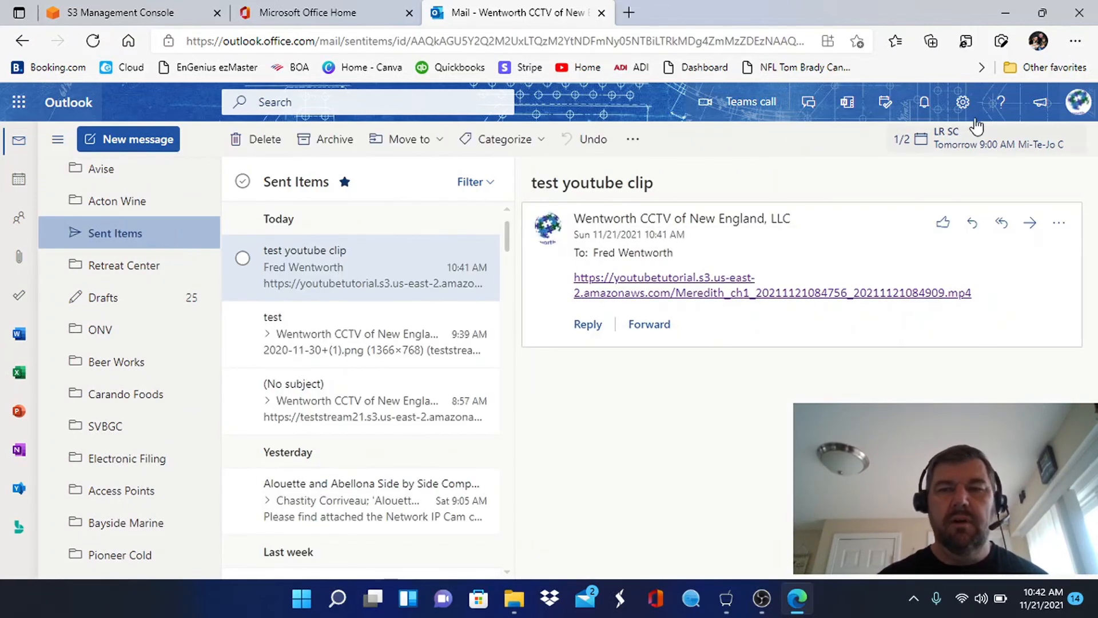
click(698, 297)
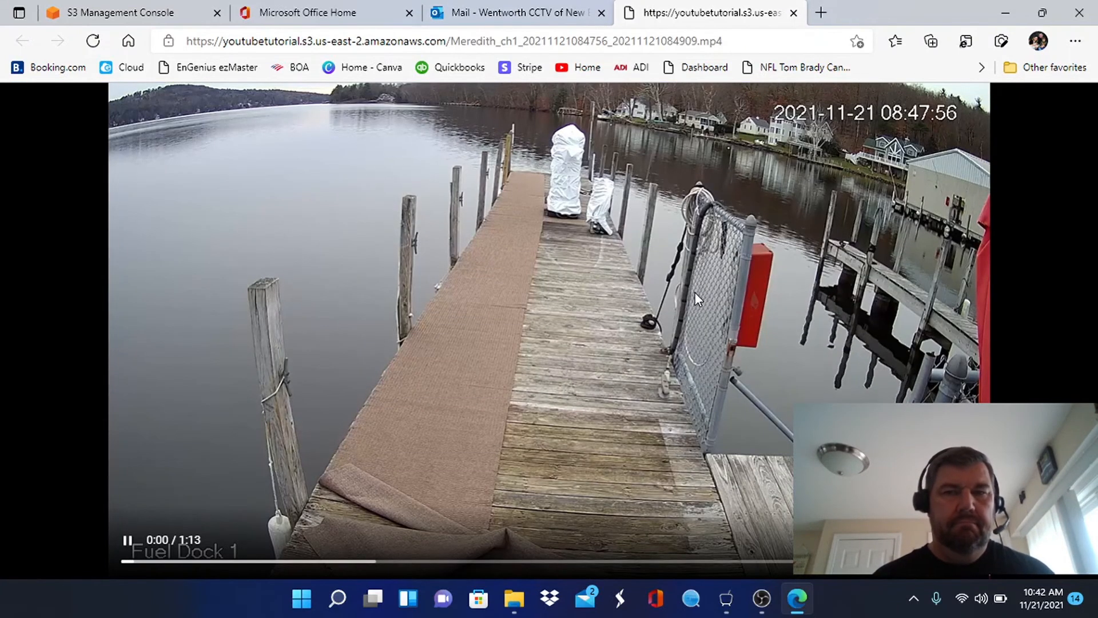